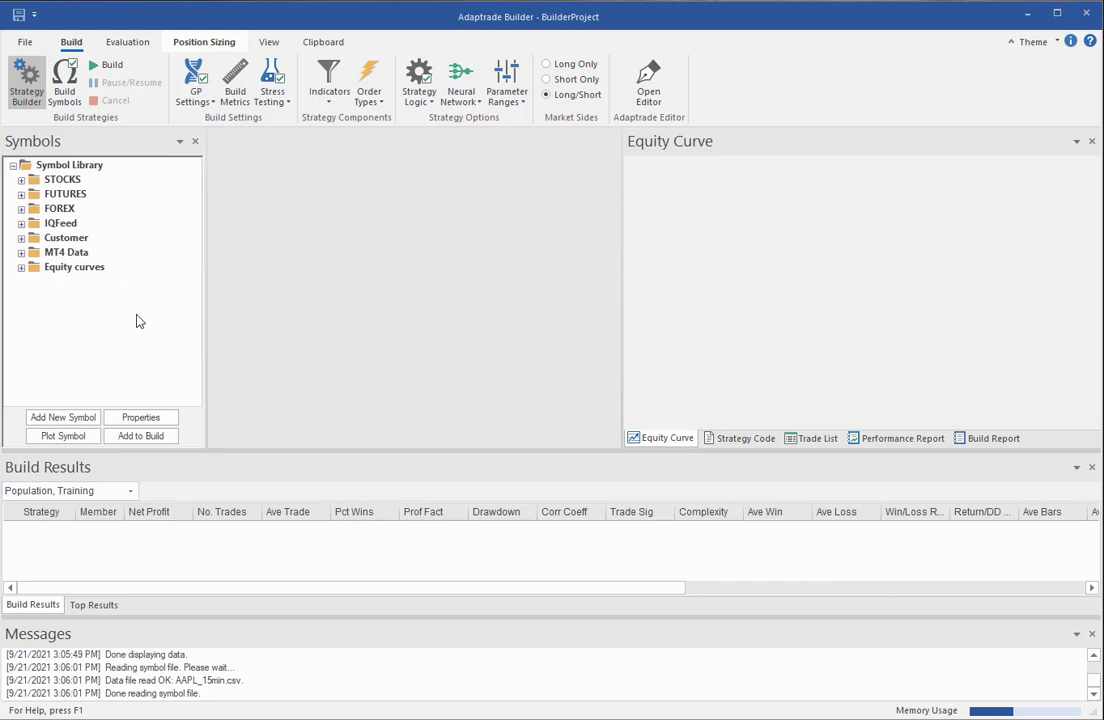
Step: Start adding a new symbol to the library, opening the Select Symbol File dialog on MarketData
right_click(104, 299)
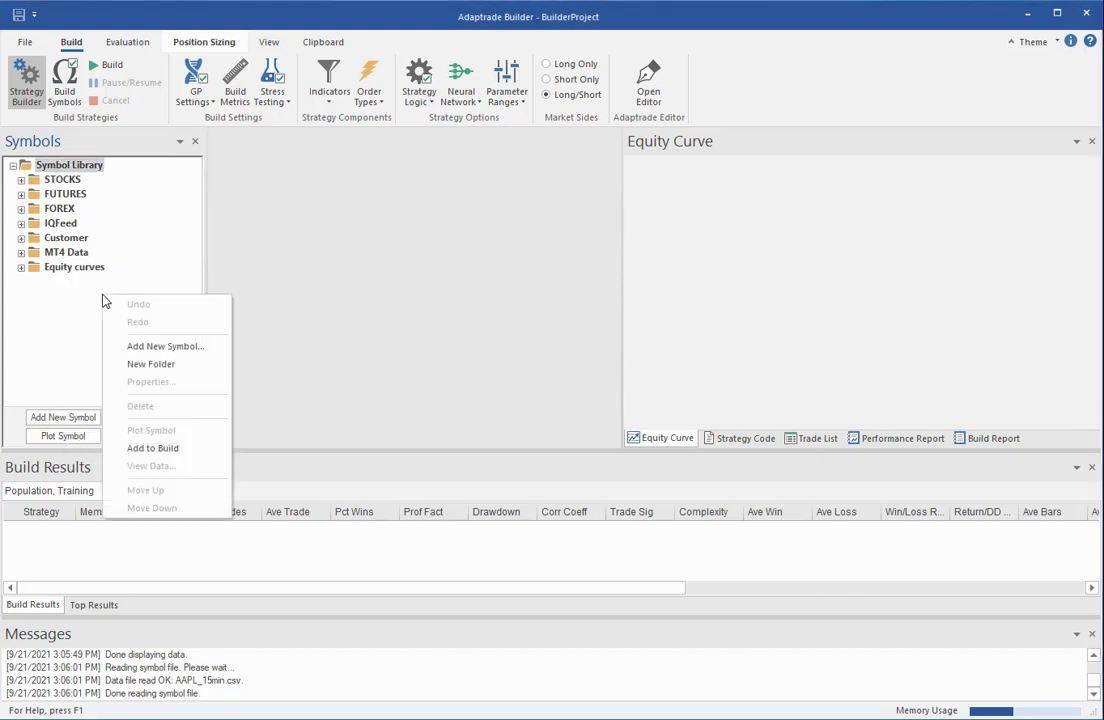
left_click(62, 350)
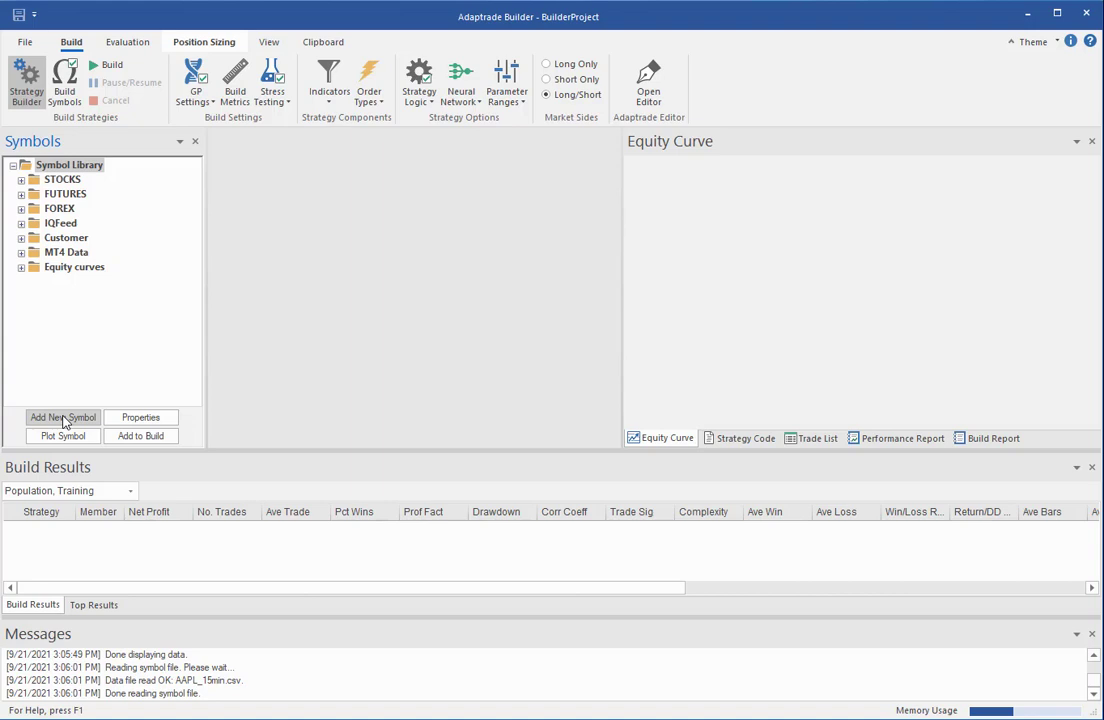
left_click(63, 418)
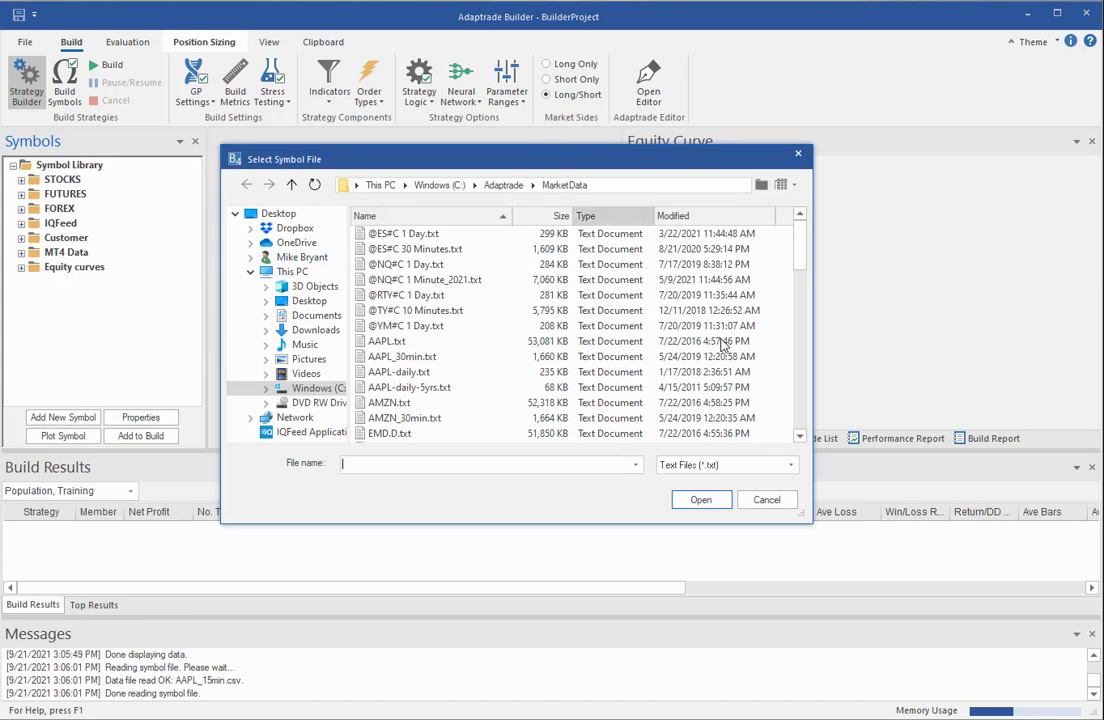
Step: Set the file-type filter to All Files (*.*) so the csv files are listed
left_click(795, 466)
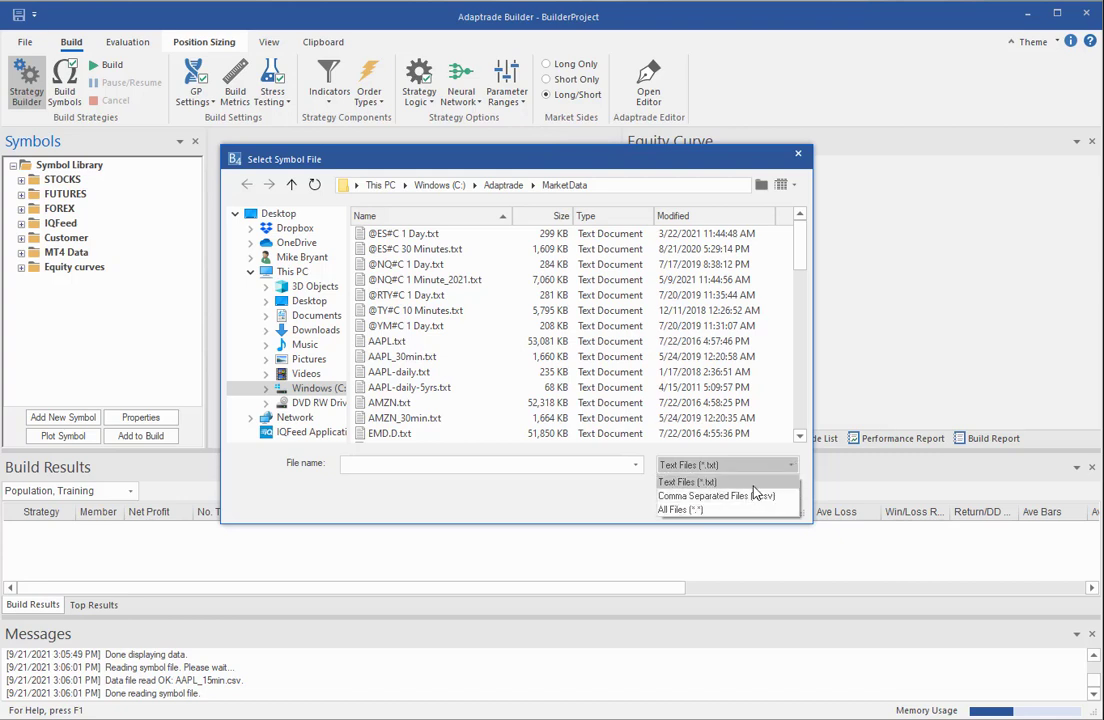
left_click(693, 512)
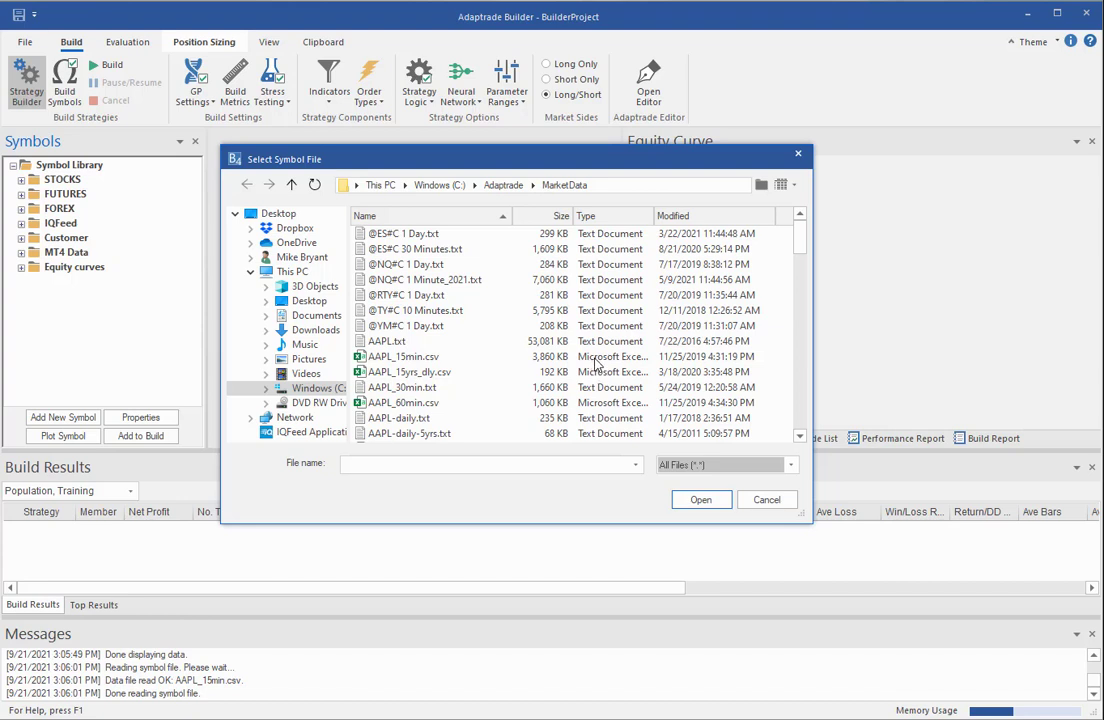
Step: Load AAPL_15min.csv and, after trying Tab, settle on a Comma column delimiter
double_click(386, 357)
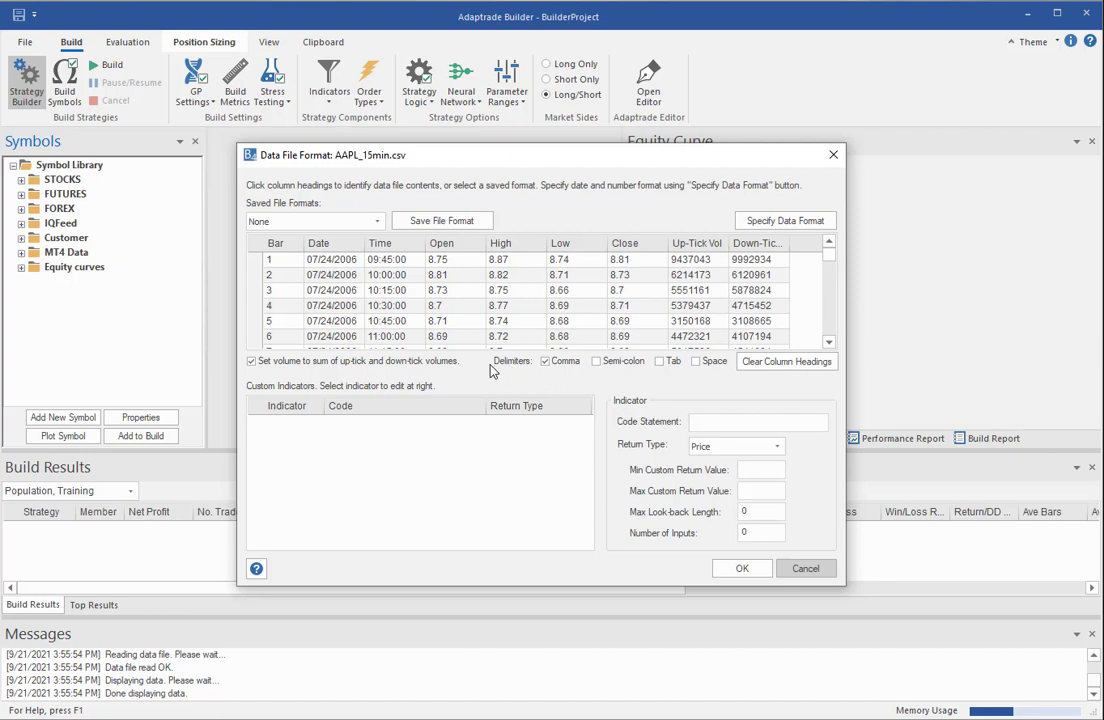
left_click(546, 362)
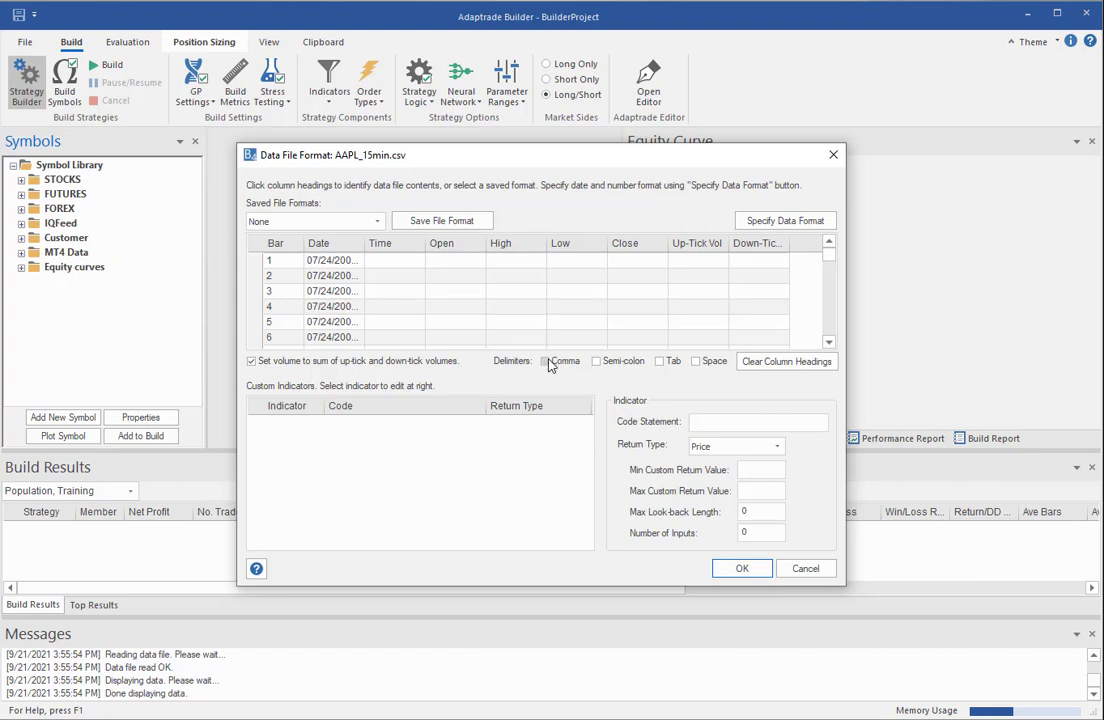
left_click(659, 362)
left_click(596, 361)
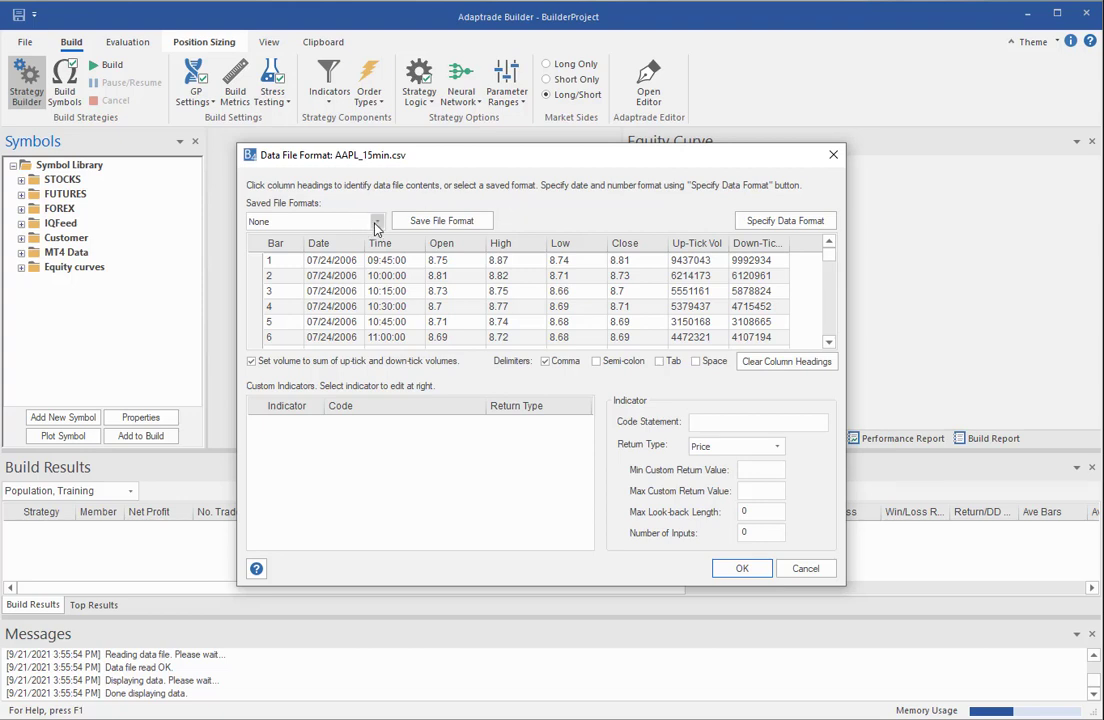
Step: Leave the Saved File Formats setting at None
left_click(377, 222)
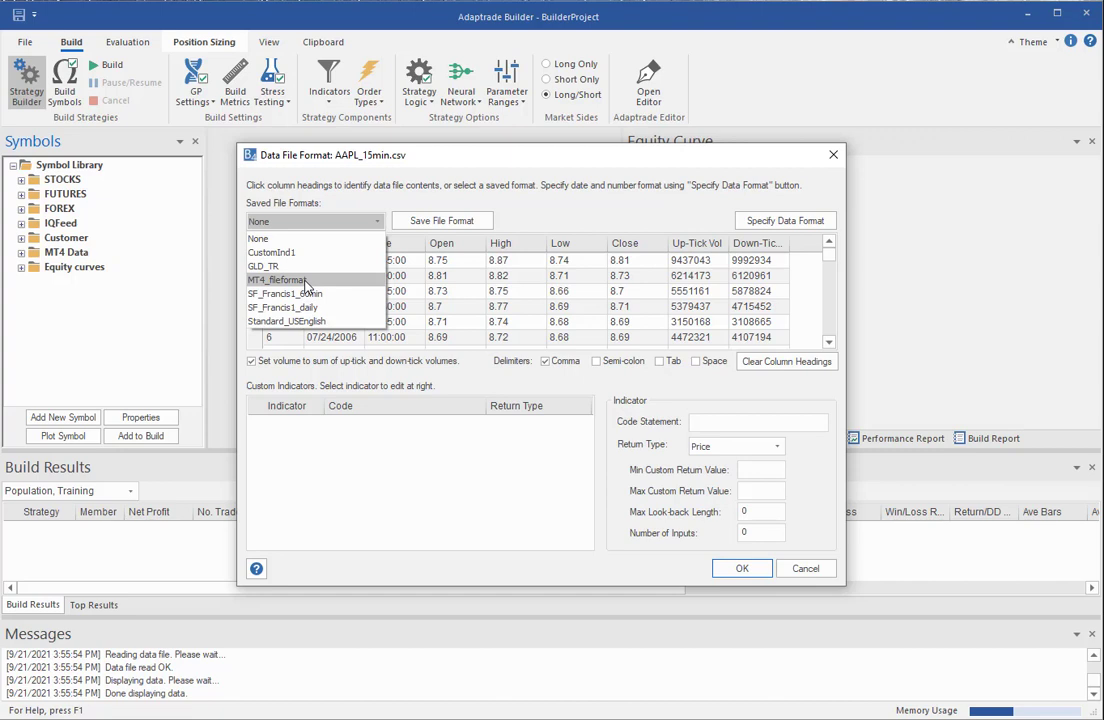
left_click(338, 209)
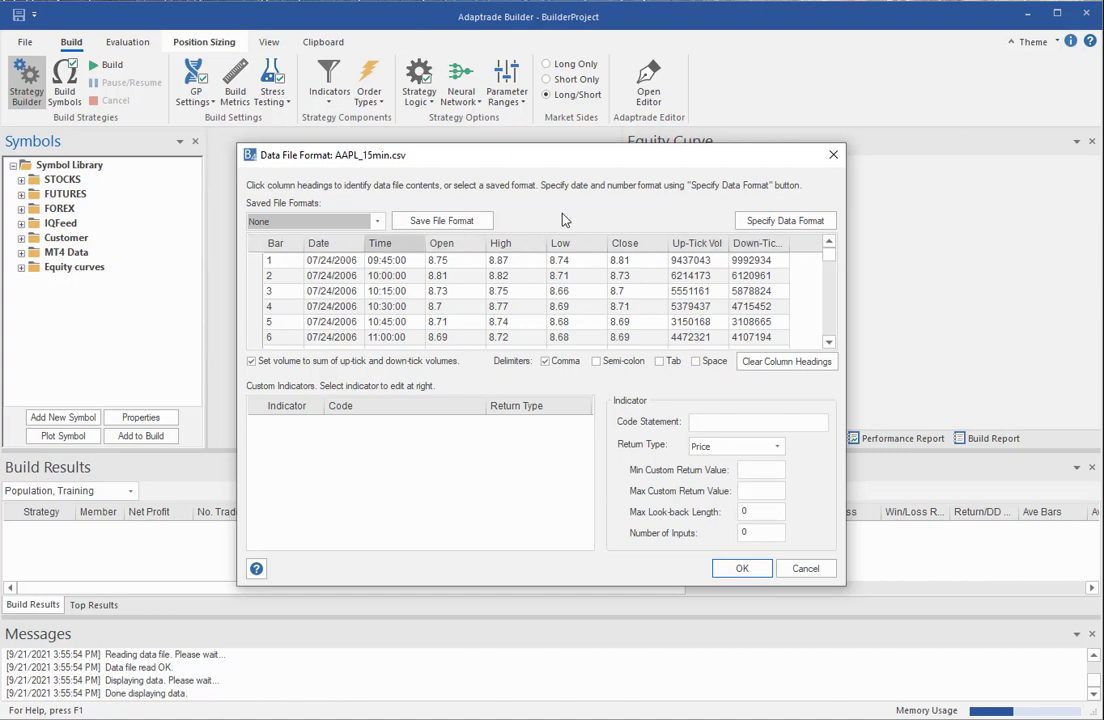
Step: Clear the column headings and label the first columns Date, Time, Open and High
left_click(781, 364)
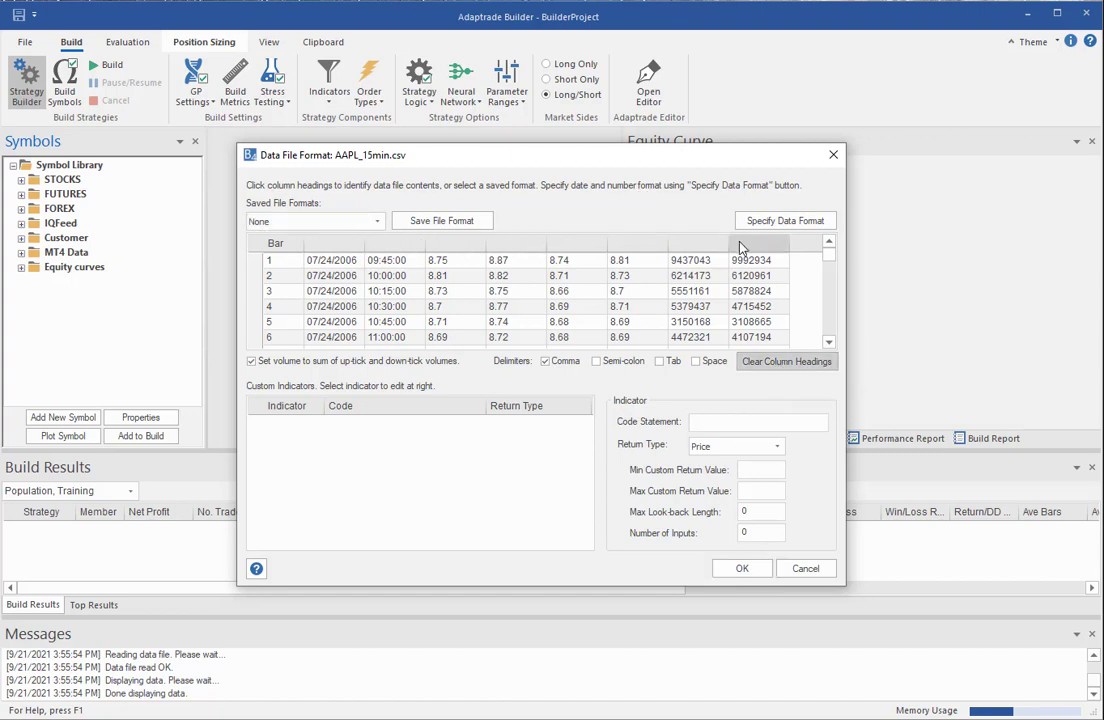
left_click(345, 246)
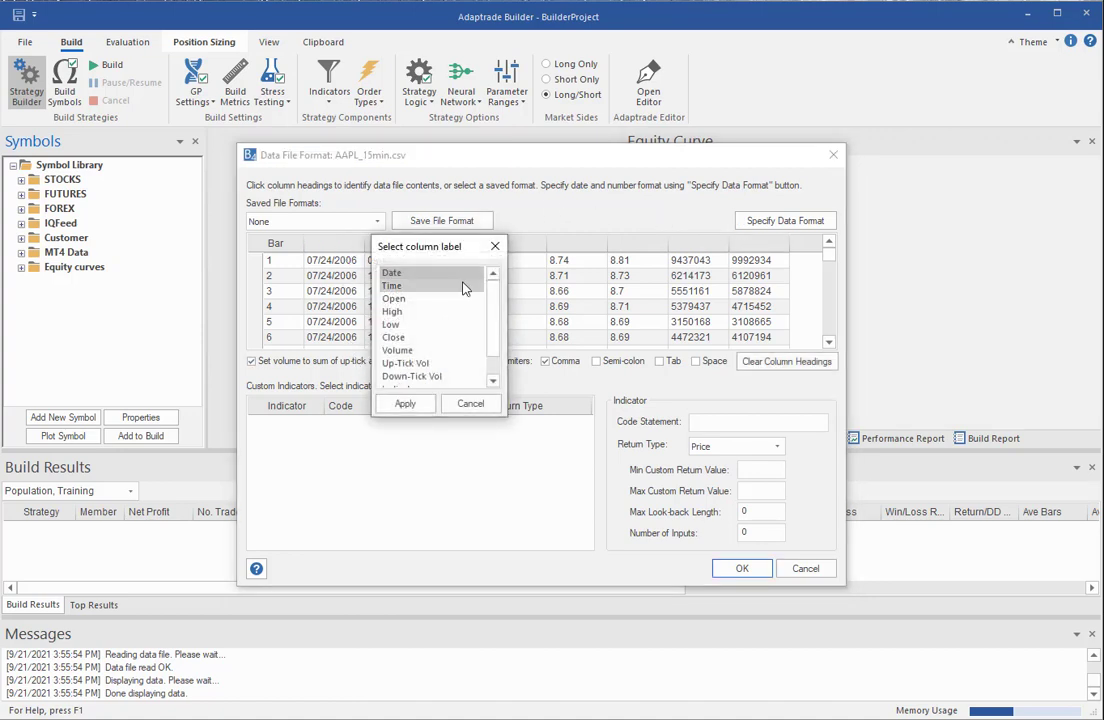
left_click(391, 276)
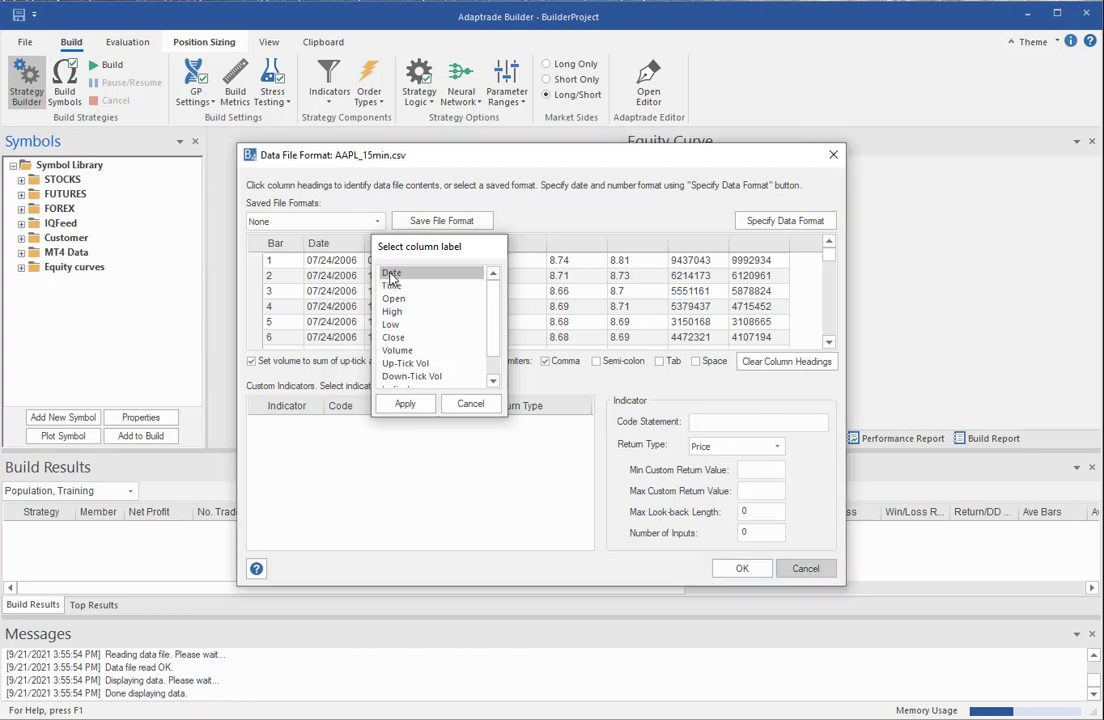
left_click(398, 245)
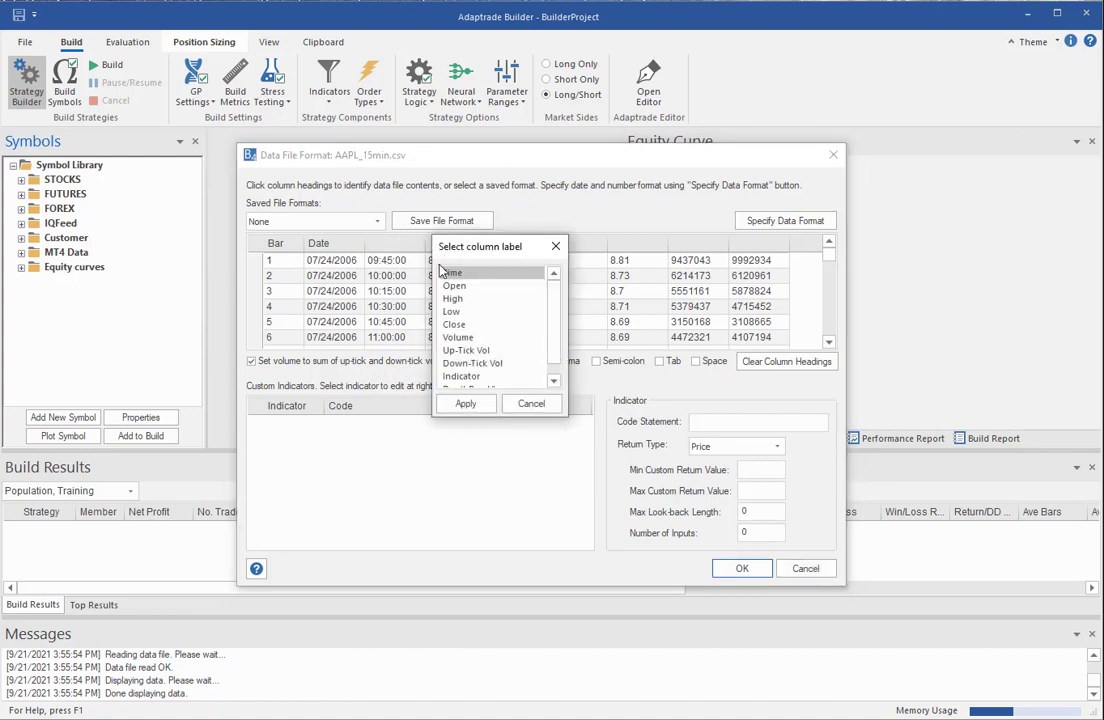
left_click(455, 272)
left_click(455, 245)
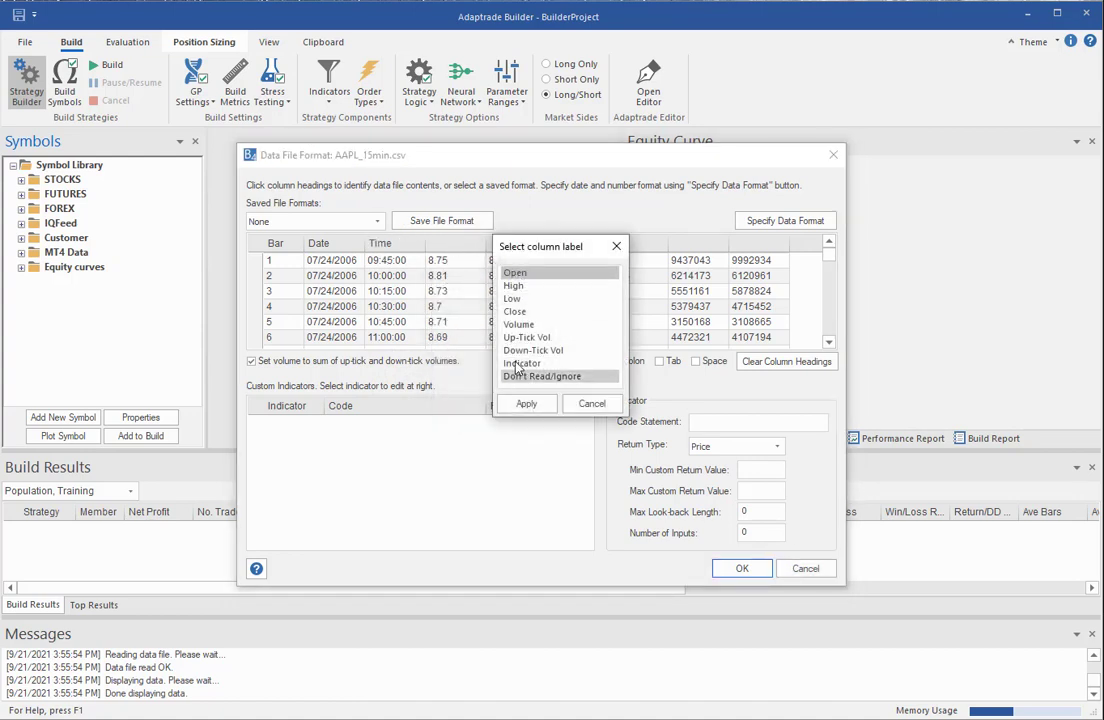
left_click(515, 272)
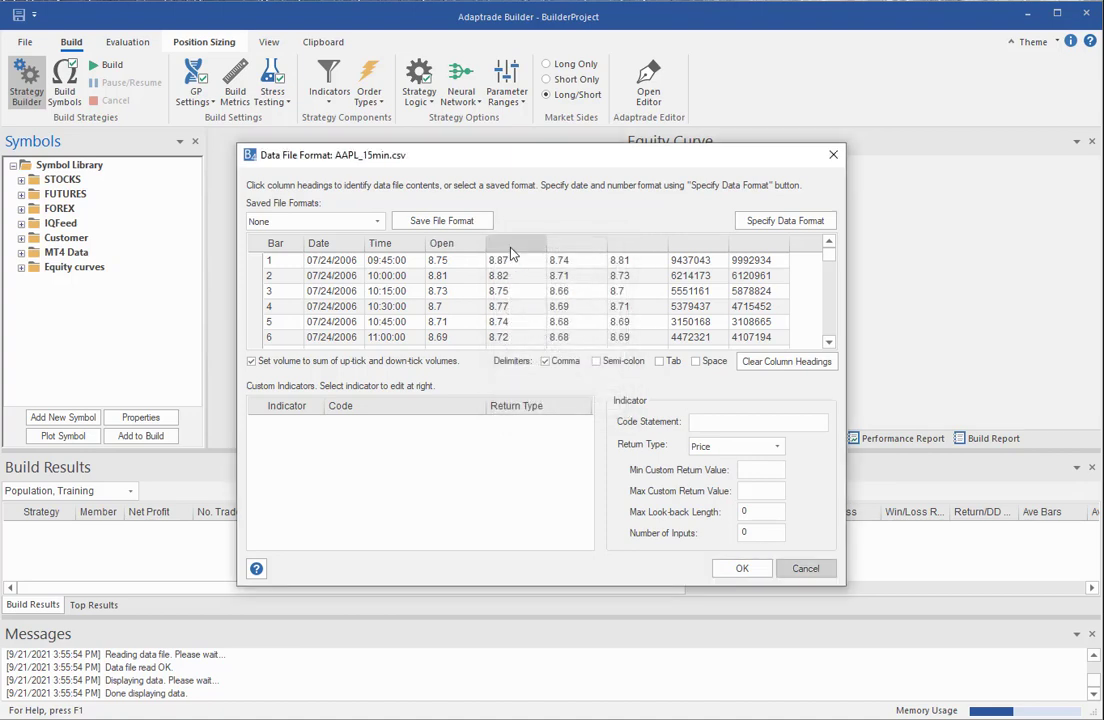
left_click(515, 244)
left_click(585, 274)
Step: Label the remaining columns Low, Close, Up-Tick Vol and Down-Tick Vol
left_click(579, 243)
left_click(630, 273)
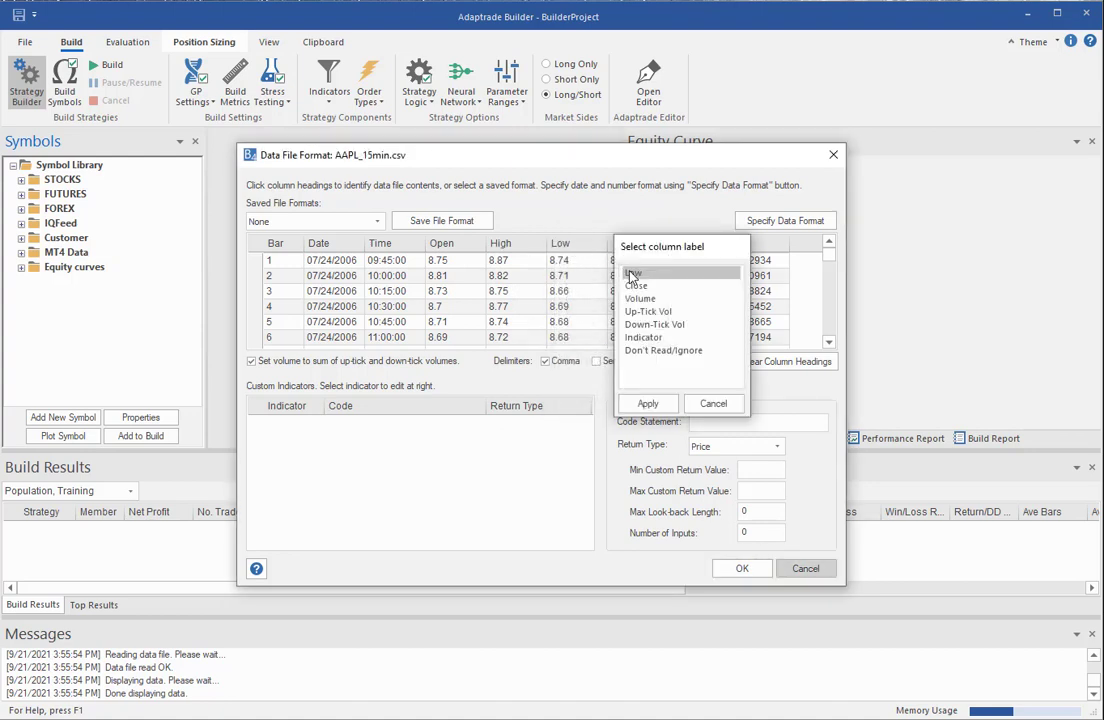
left_click(621, 243)
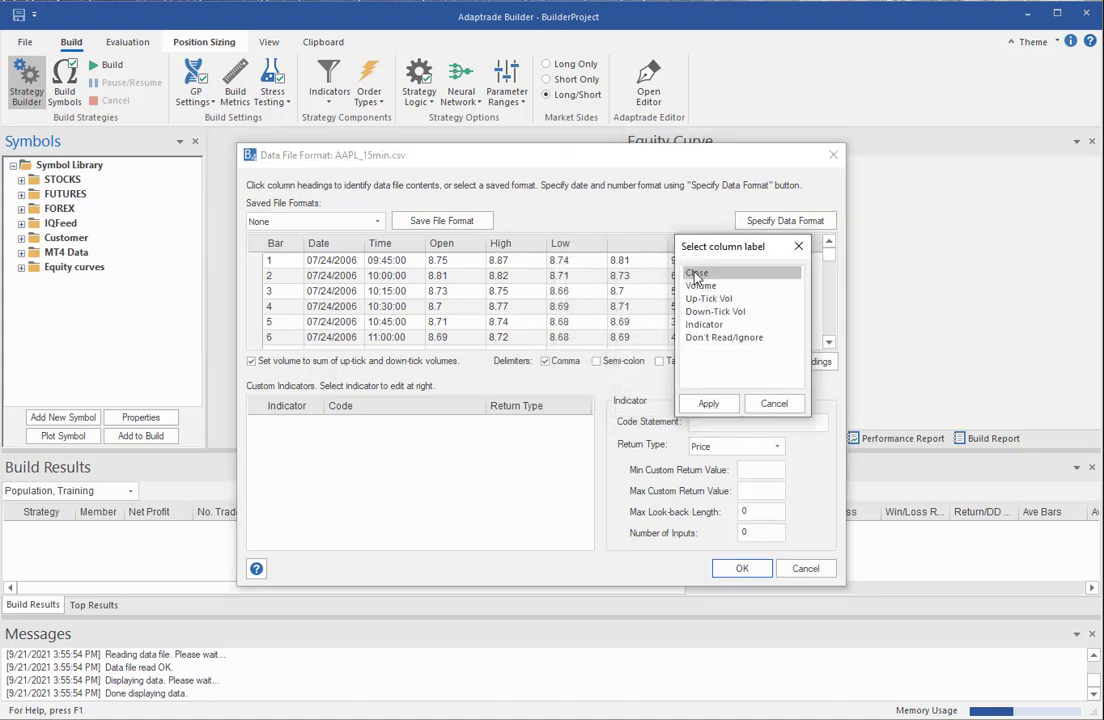
left_click(697, 272)
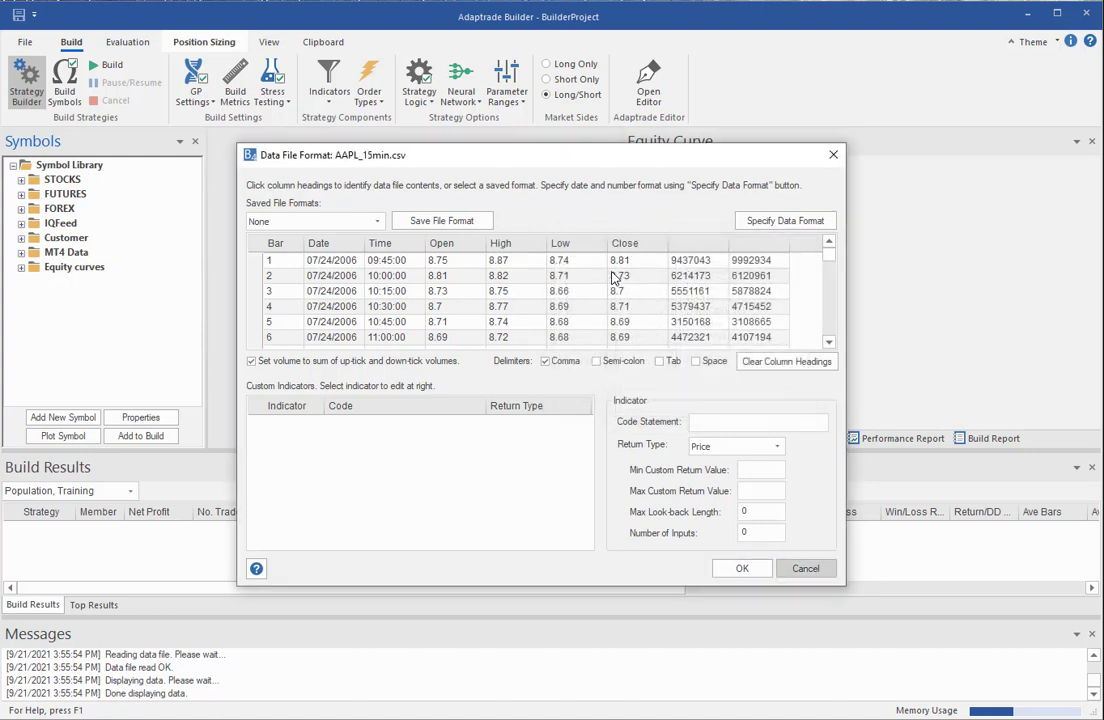
left_click(762, 244)
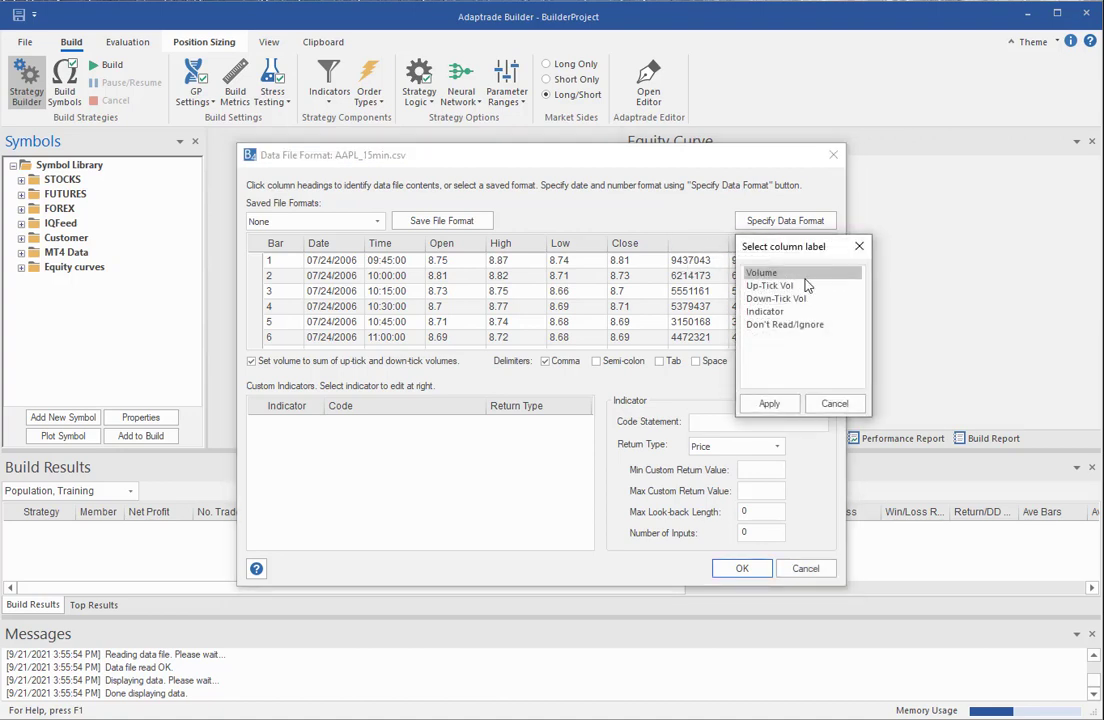
double_click(812, 287)
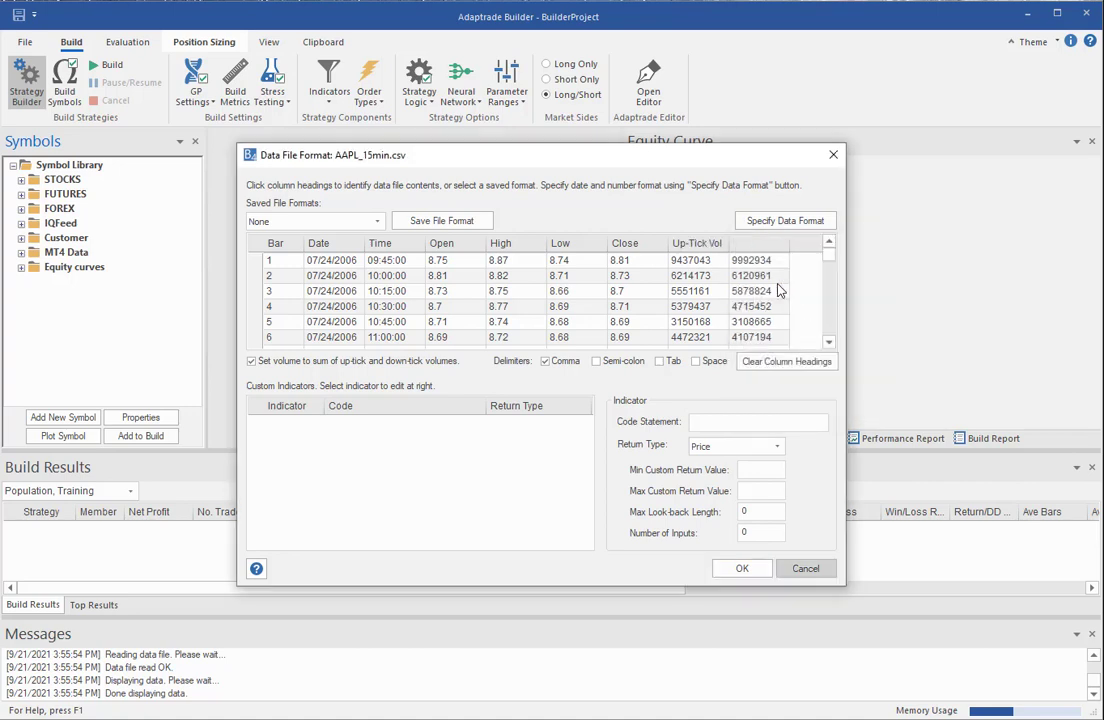
left_click(779, 245)
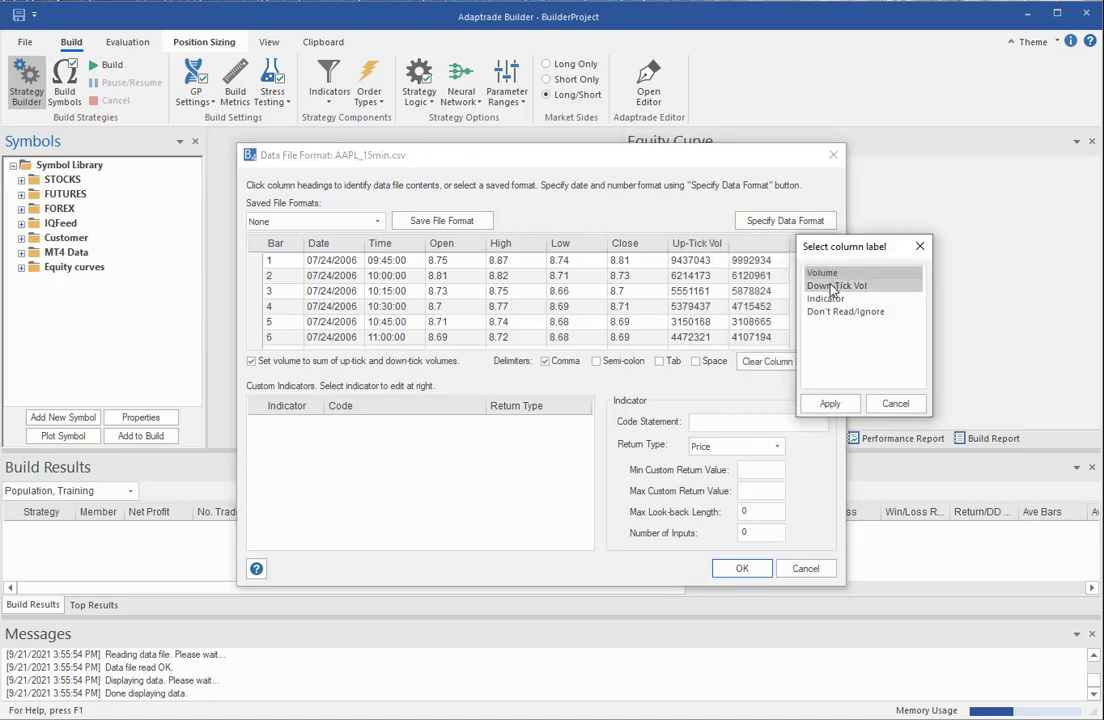
double_click(833, 290)
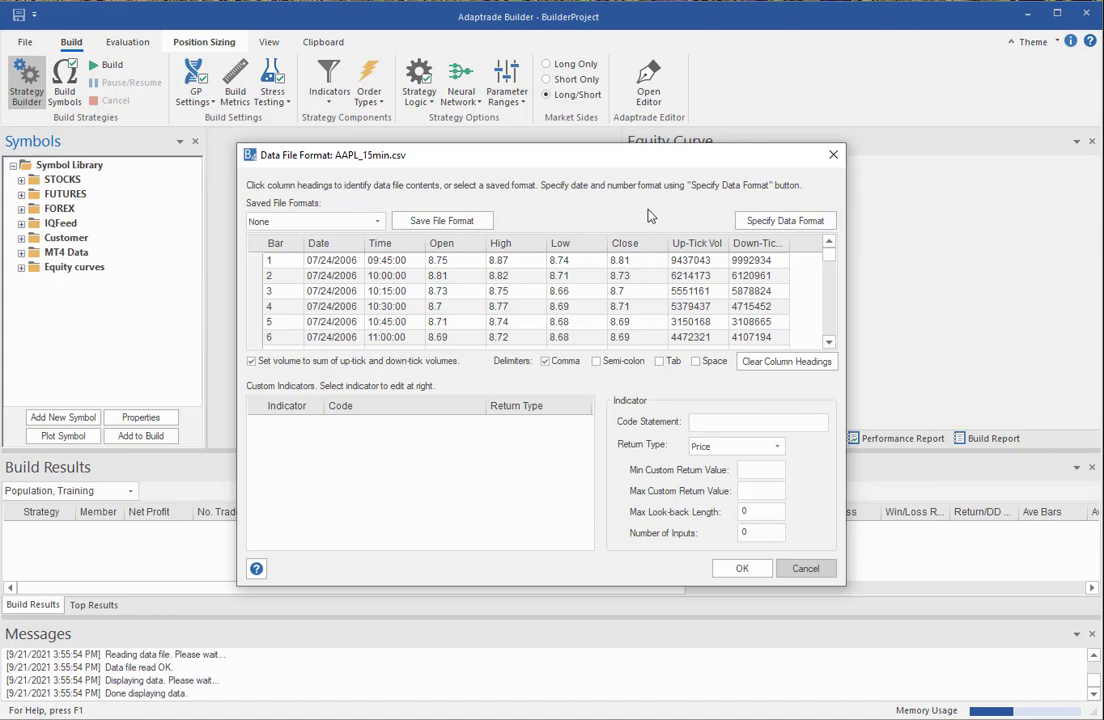
Step: In the Data Format settings, leave the English (United States) locale and switch to a custom format
left_click(798, 221)
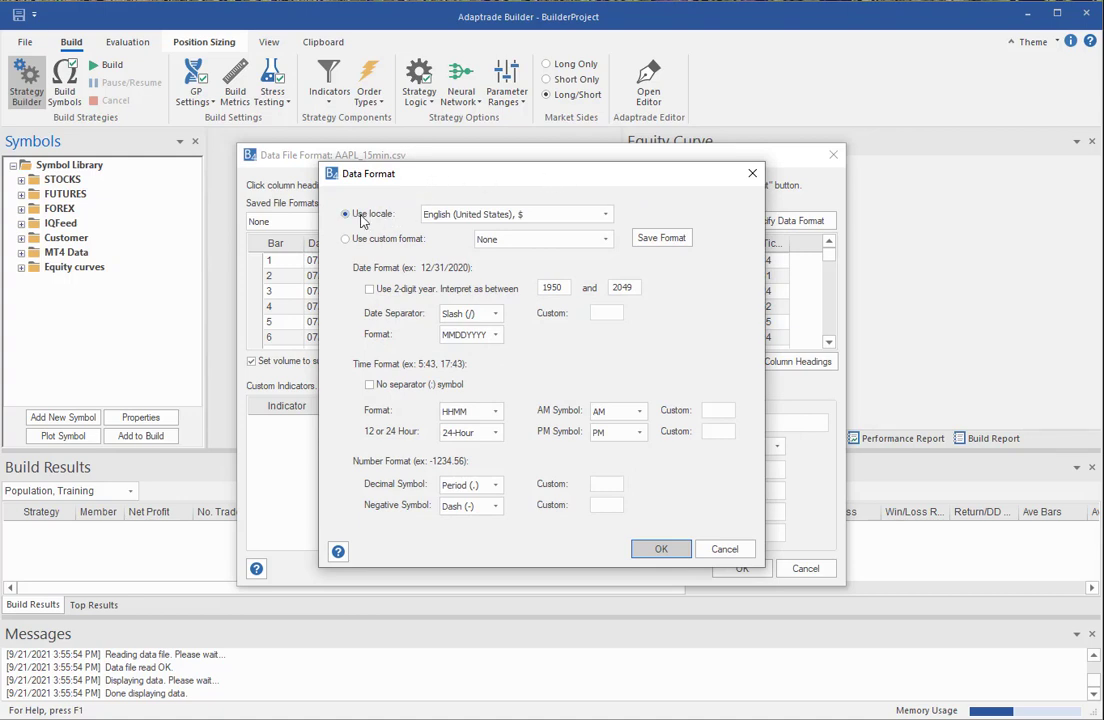
left_click(605, 217)
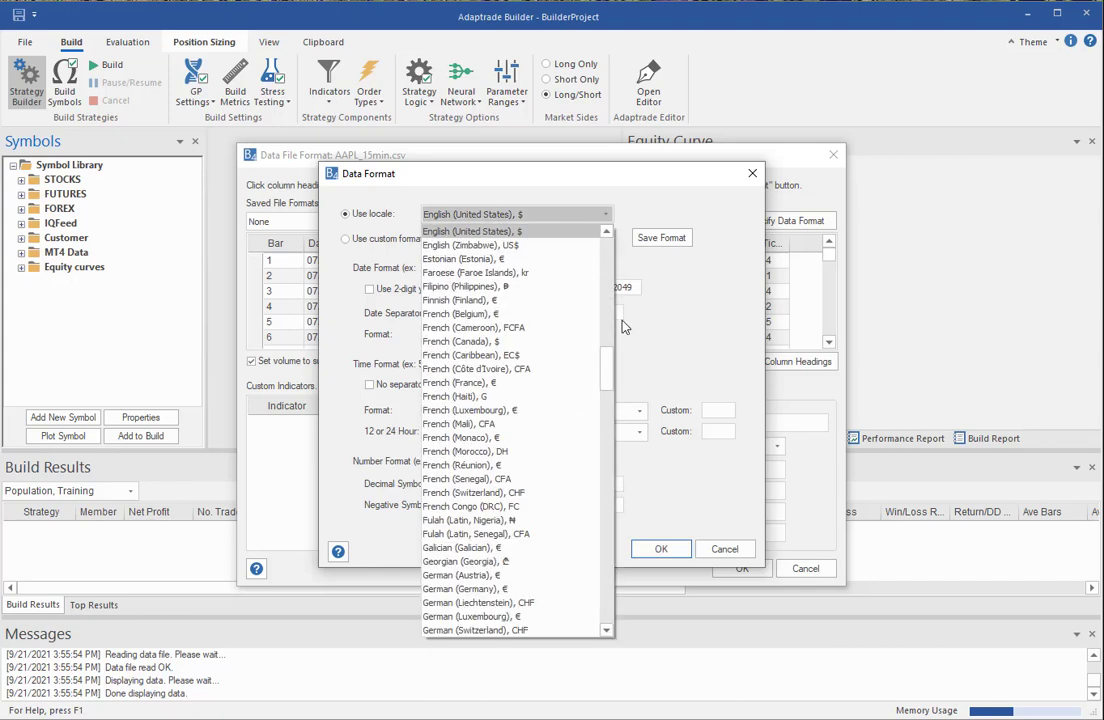
left_click_drag(612, 376, 630, 318)
left_click(638, 206)
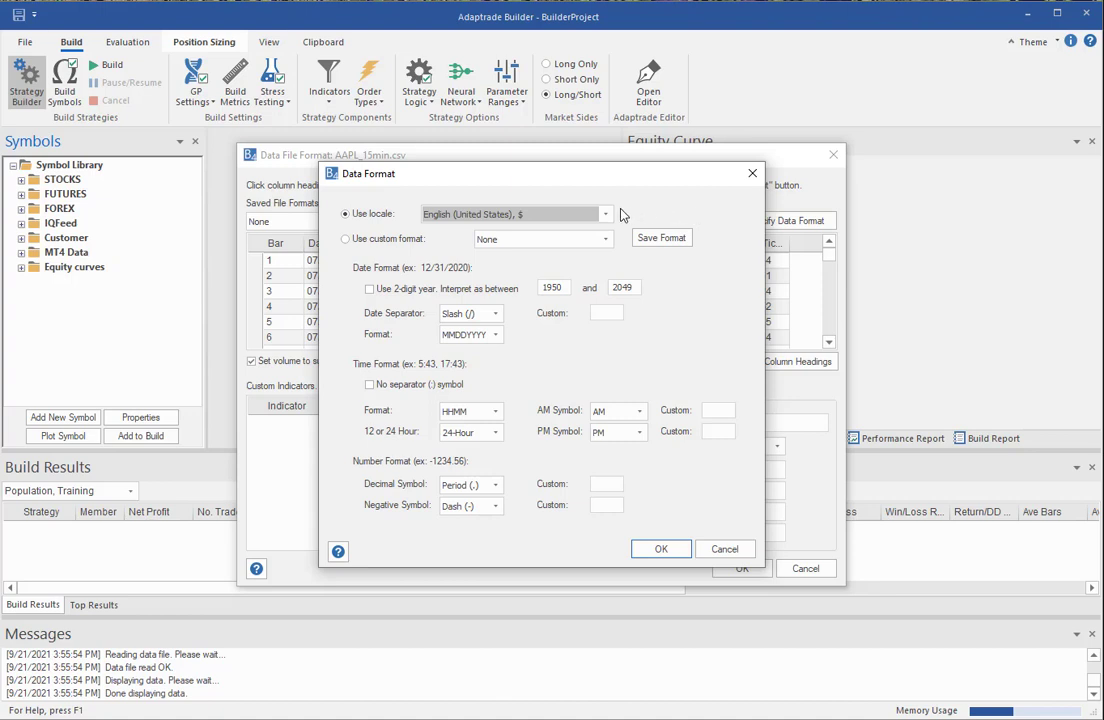
left_click(346, 241)
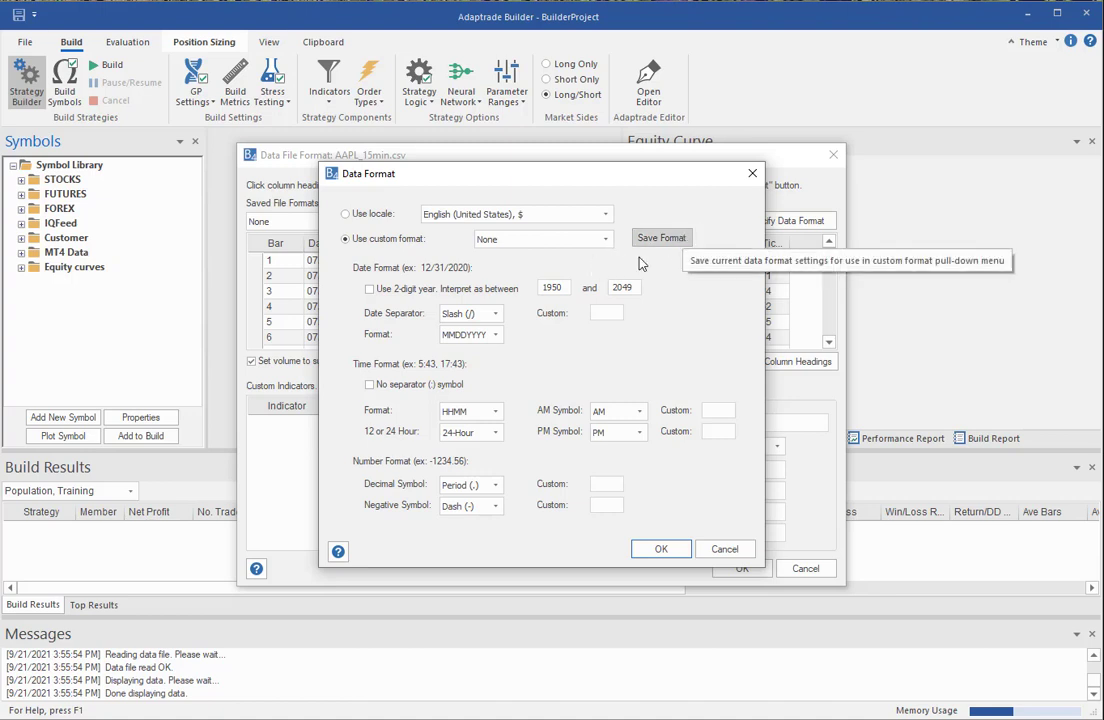
Step: Apply the saved MT4_PriceData custom format, keeping the 24-Hour clock
left_click(605, 245)
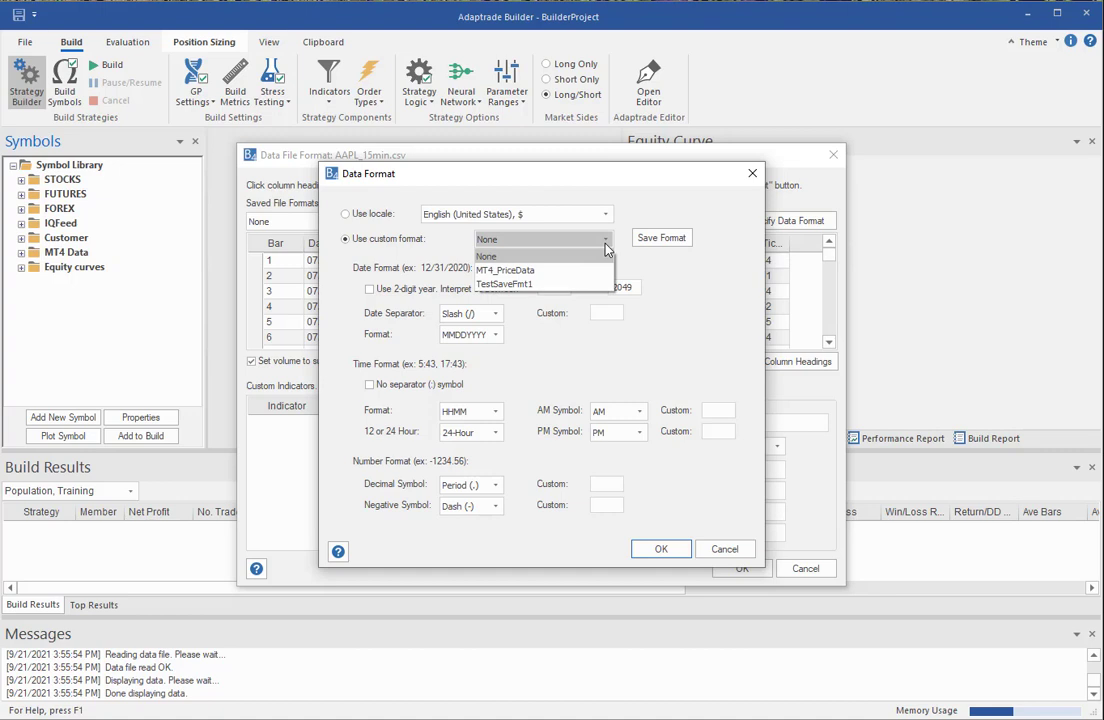
left_click(555, 270)
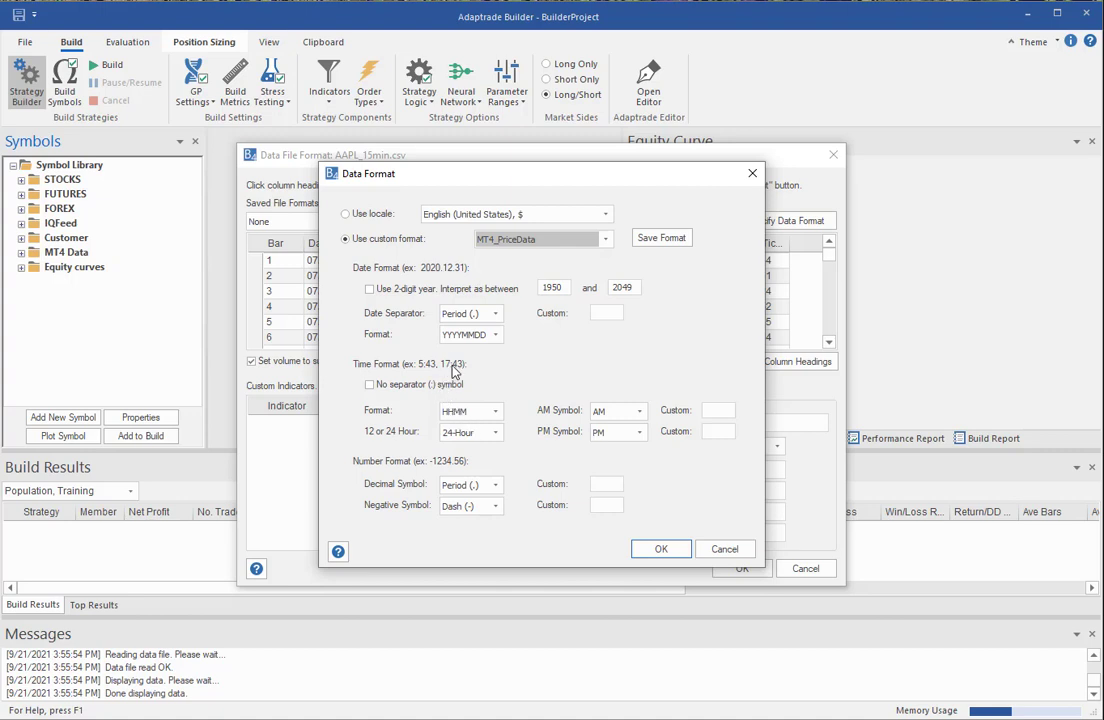
left_click(495, 432)
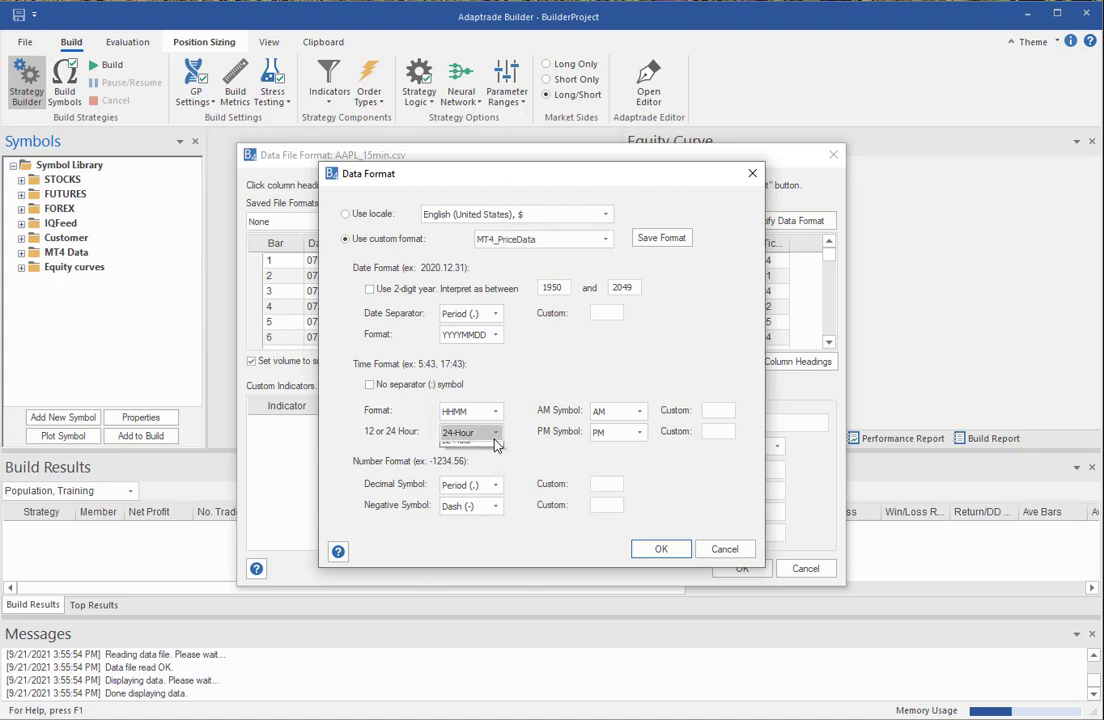
left_click(496, 446)
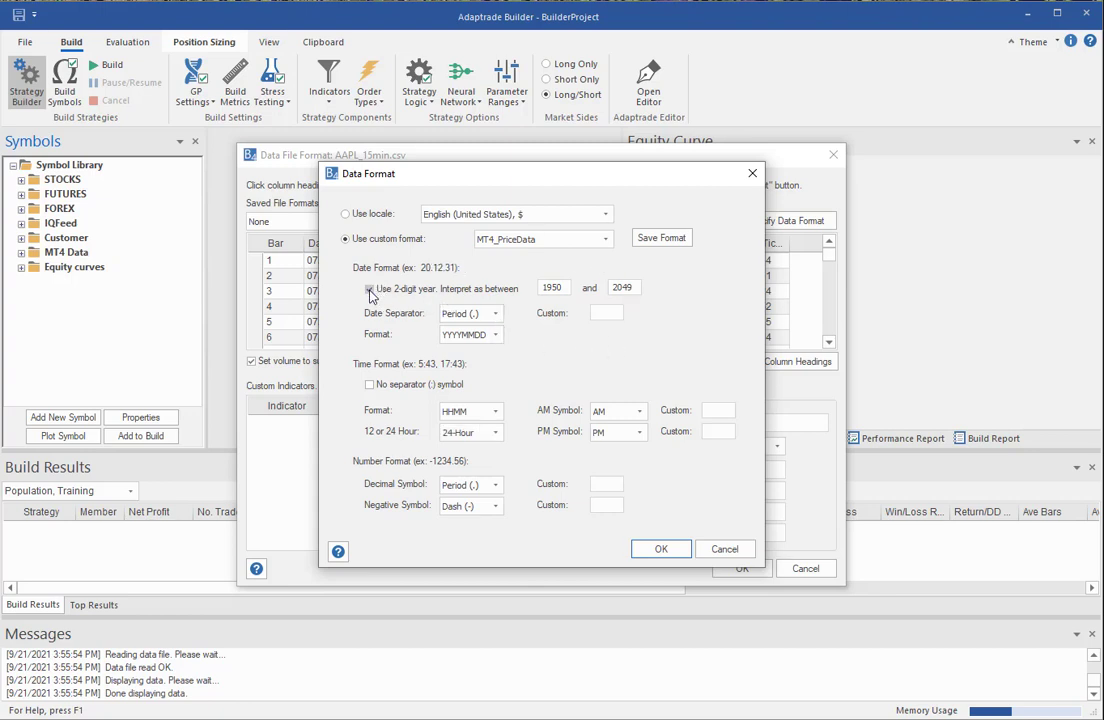
Step: Use four-digit years with a Space date separator, keeping YYYYMMDD order
left_click(370, 290)
left_click(495, 314)
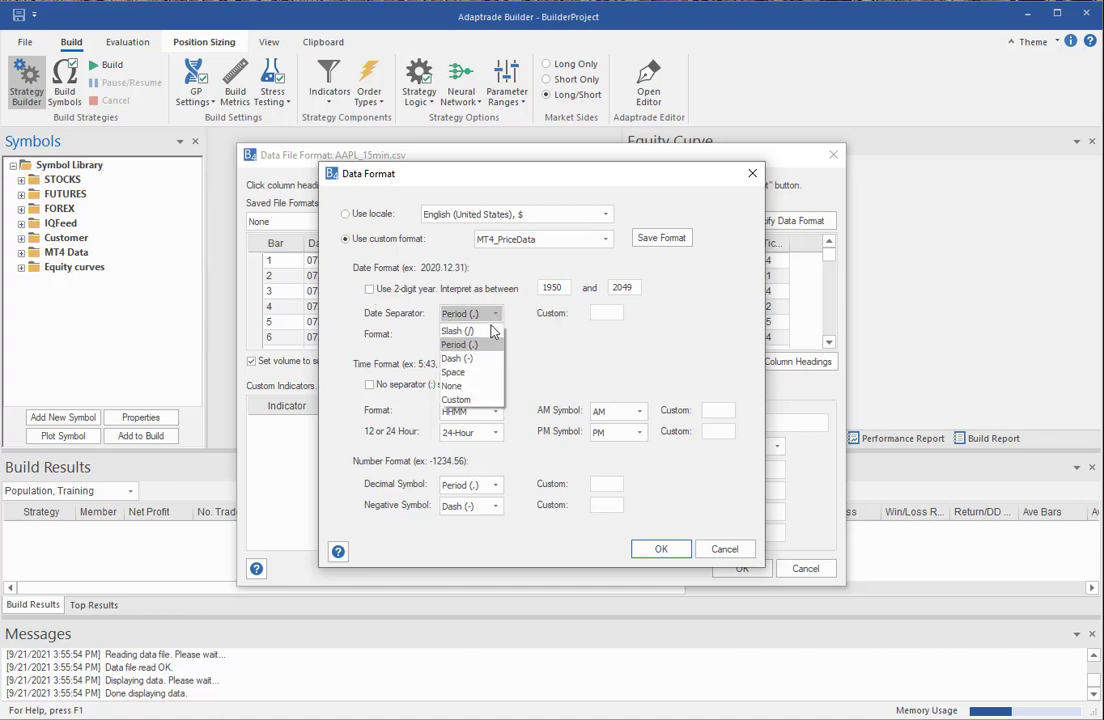
left_click(491, 332)
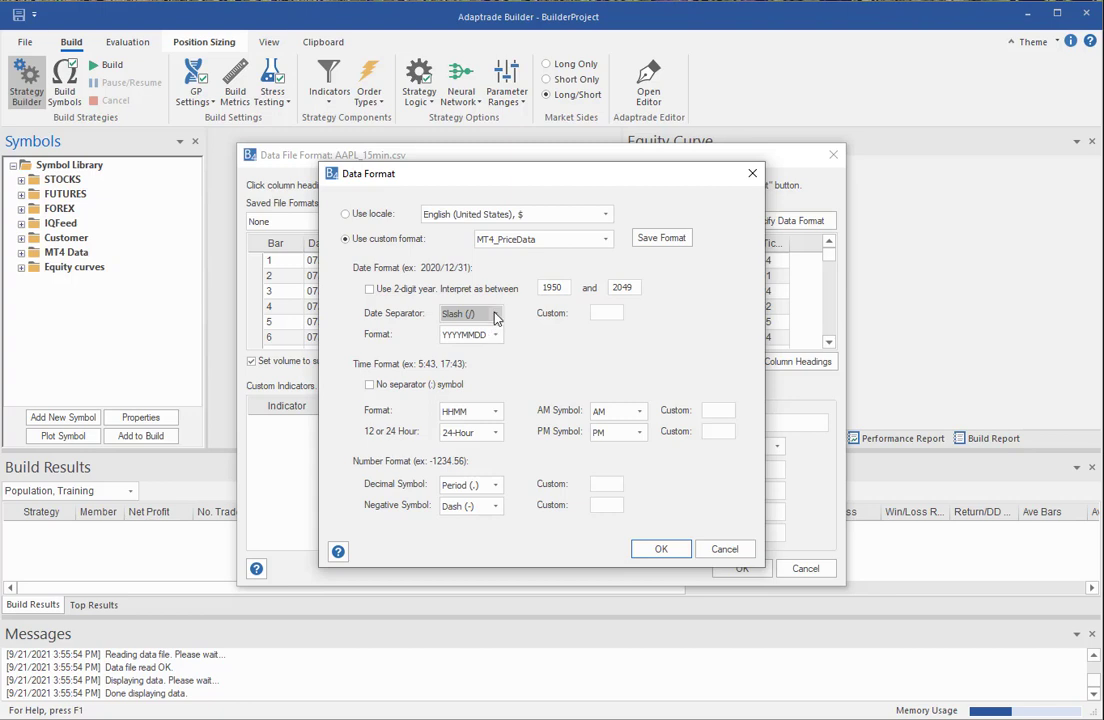
left_click(495, 315)
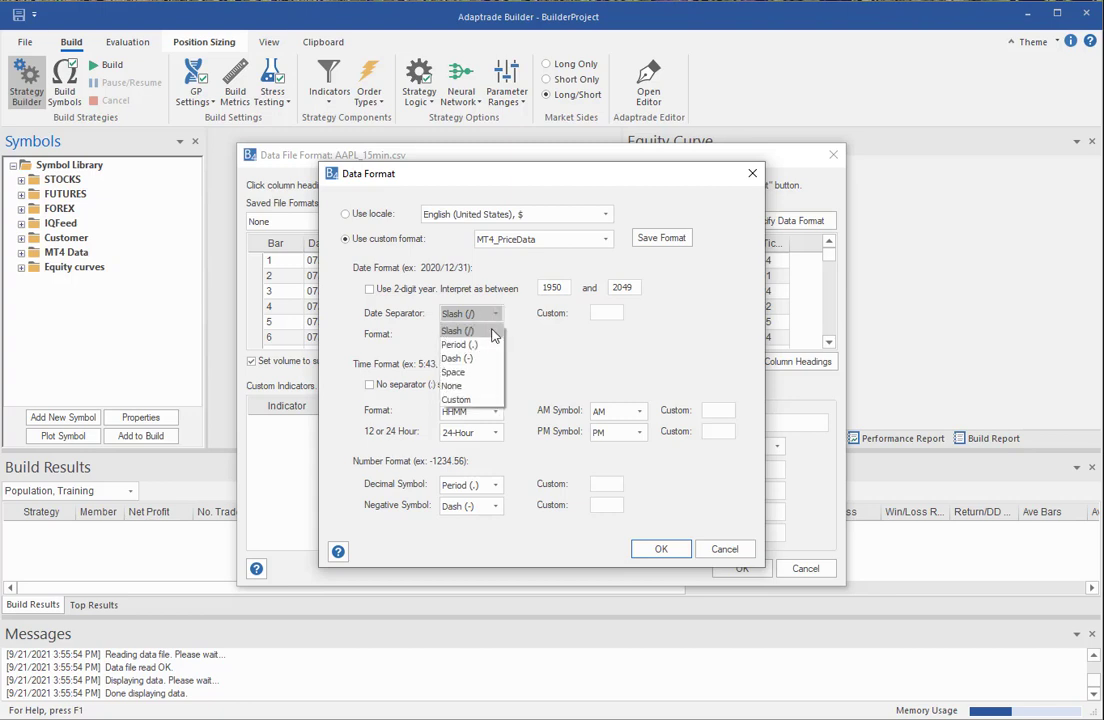
left_click(486, 359)
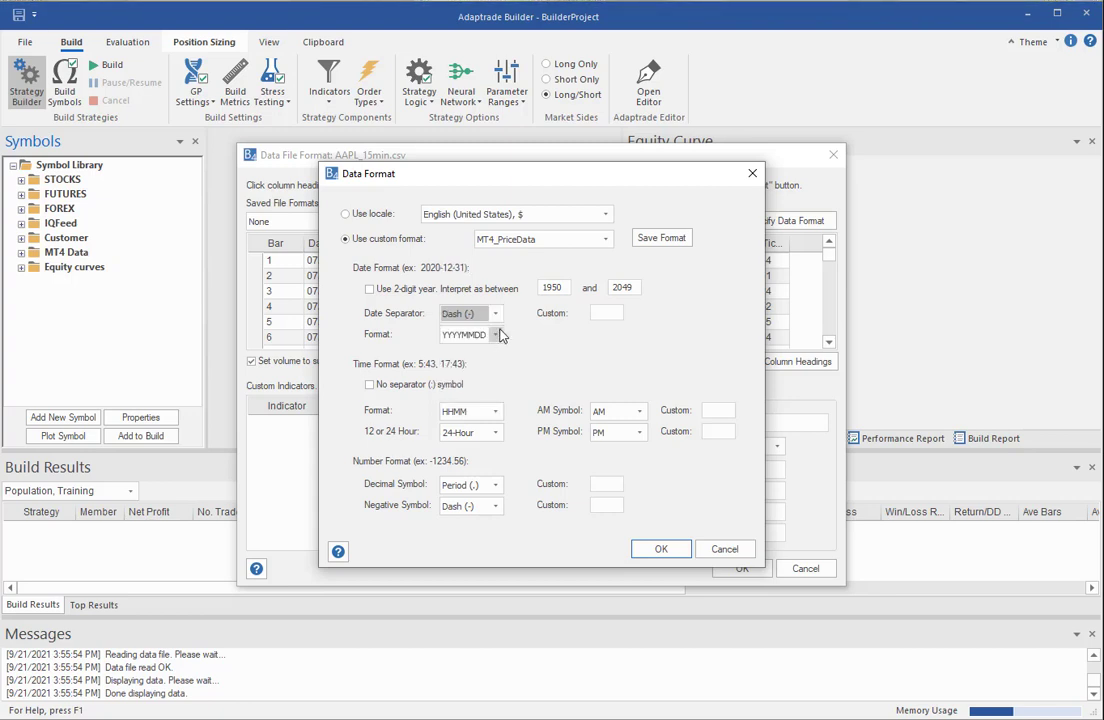
left_click(495, 315)
left_click(488, 373)
left_click(496, 335)
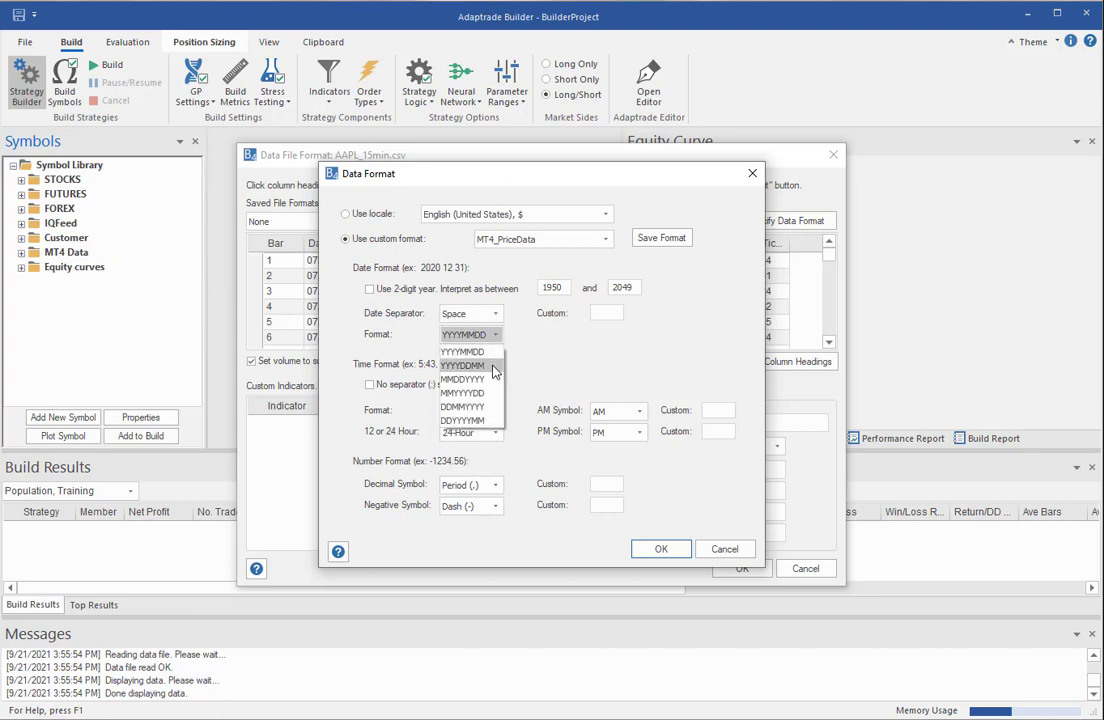
left_click(530, 348)
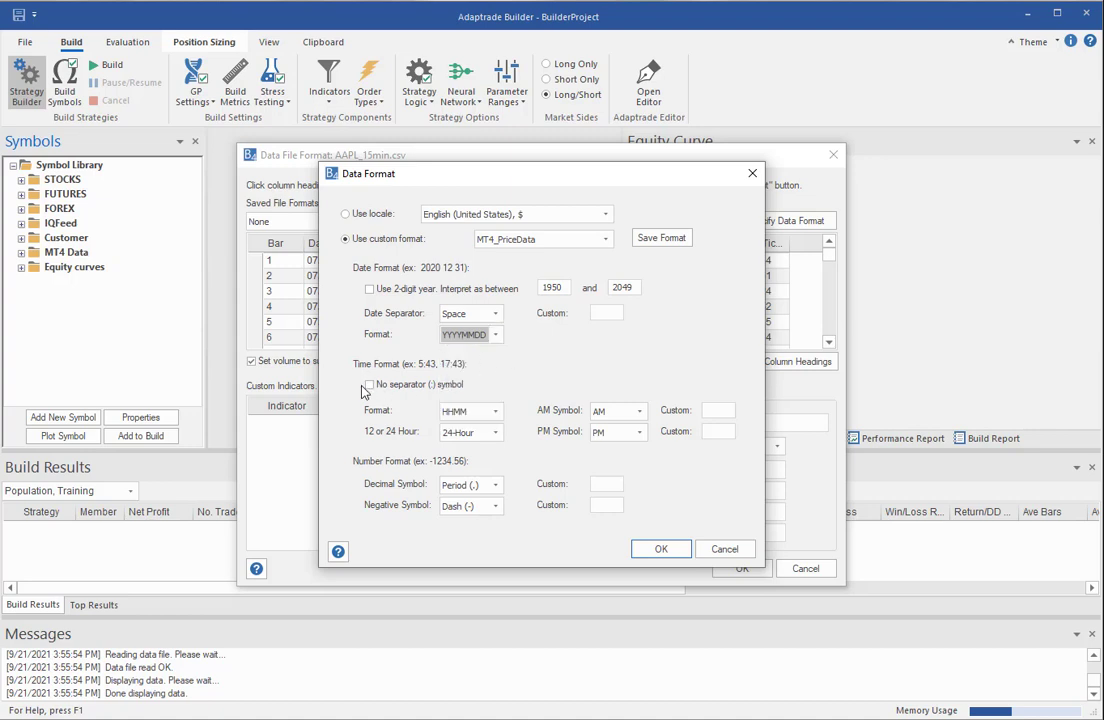
Step: Set times to HHMM with no colon on a 12-Hour clock, with AM as the morning symbol
left_click(497, 412)
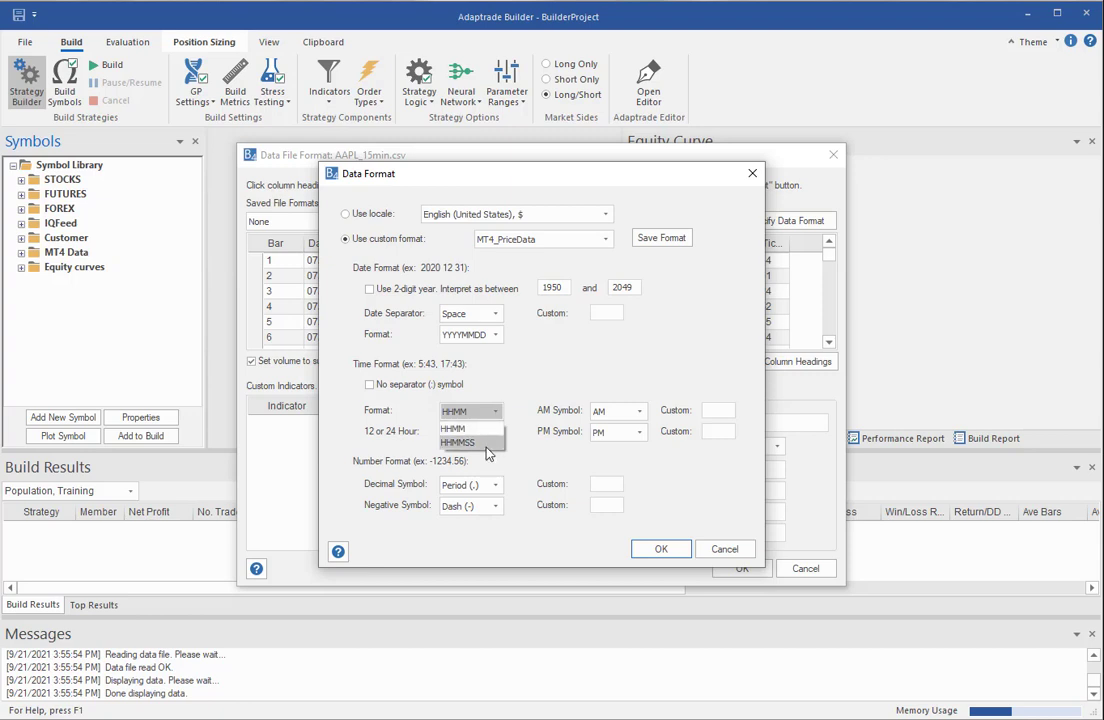
left_click(498, 393)
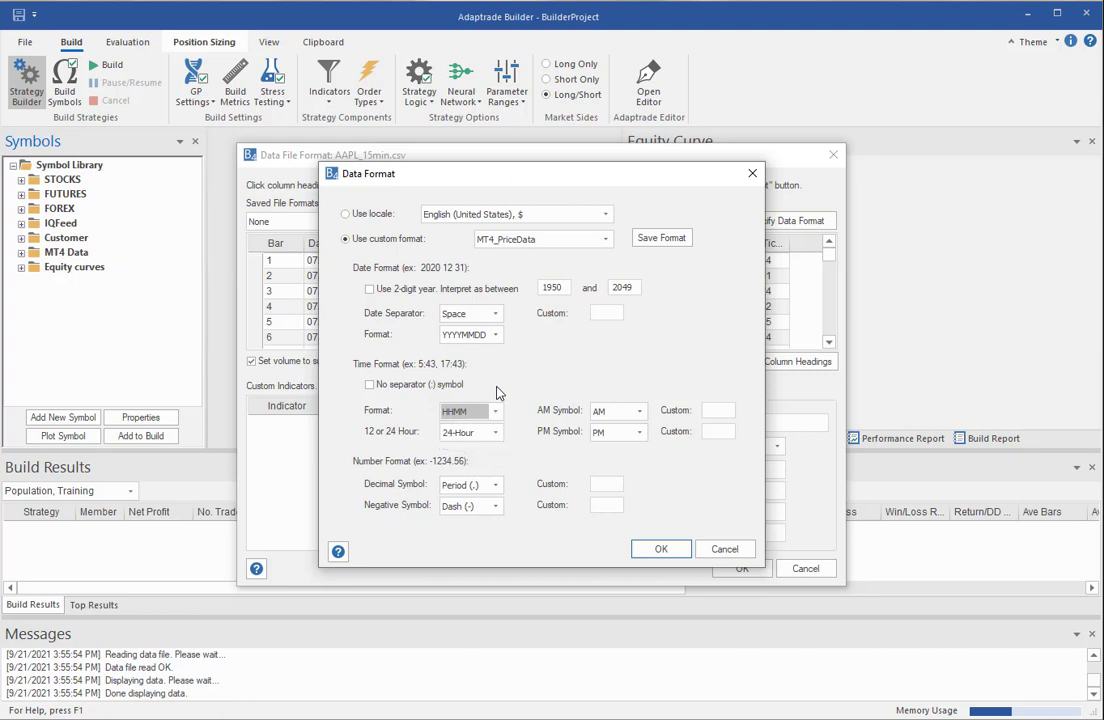
left_click(370, 387)
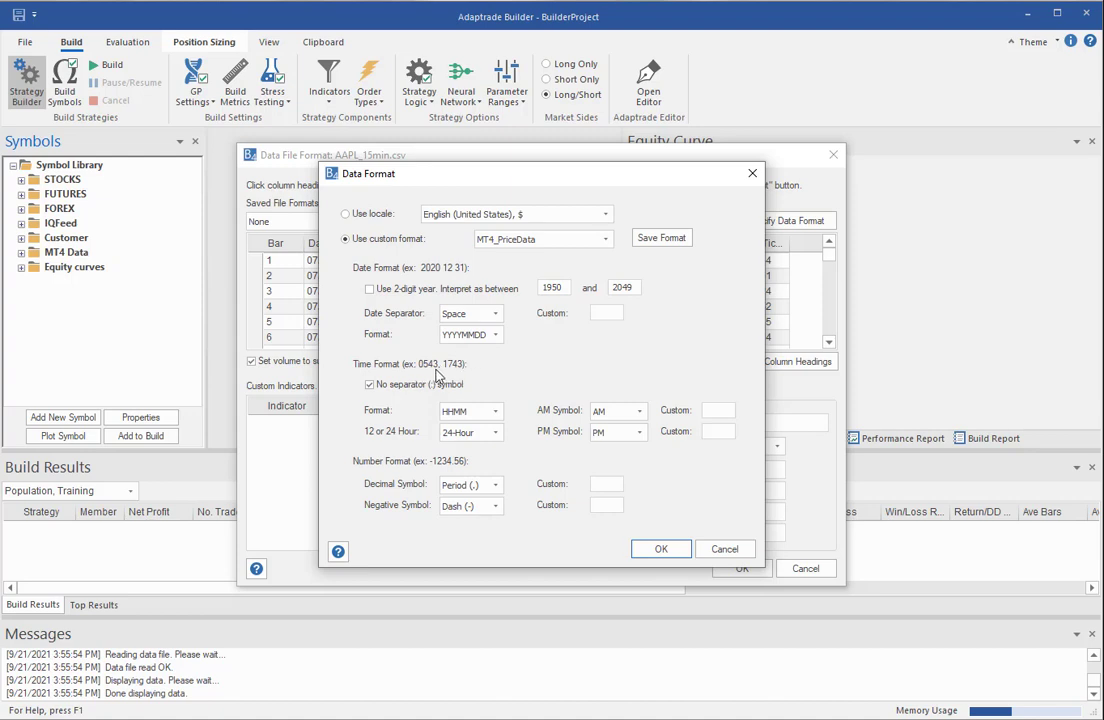
left_click(492, 433)
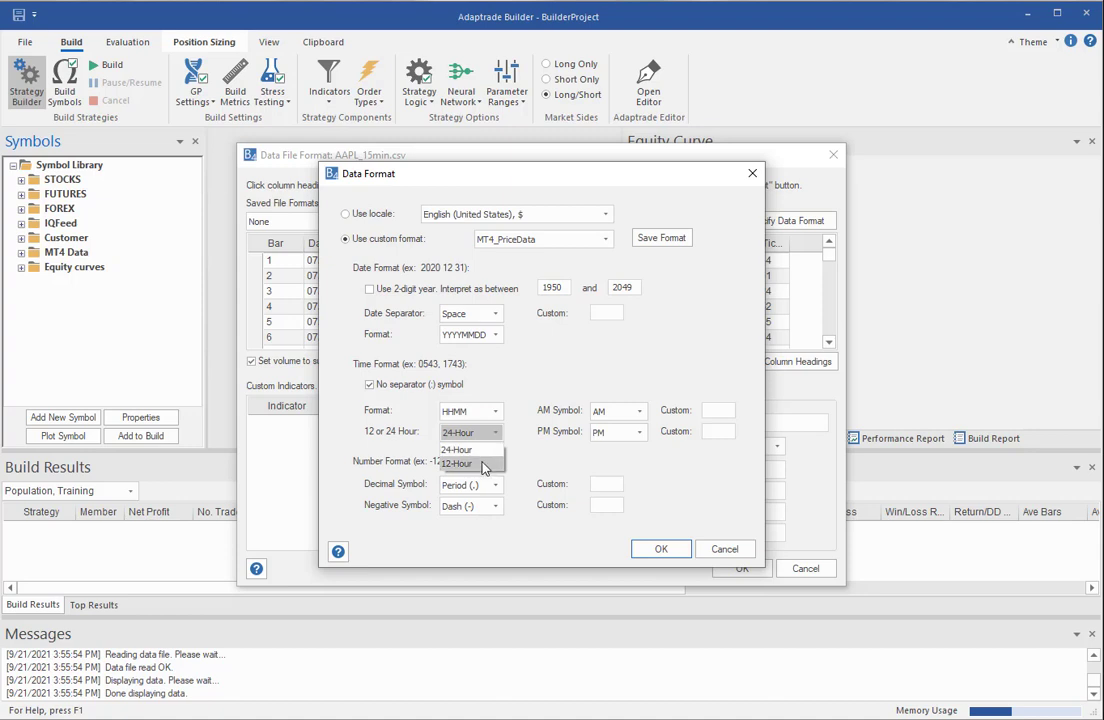
left_click(480, 451)
left_click(496, 432)
left_click(485, 465)
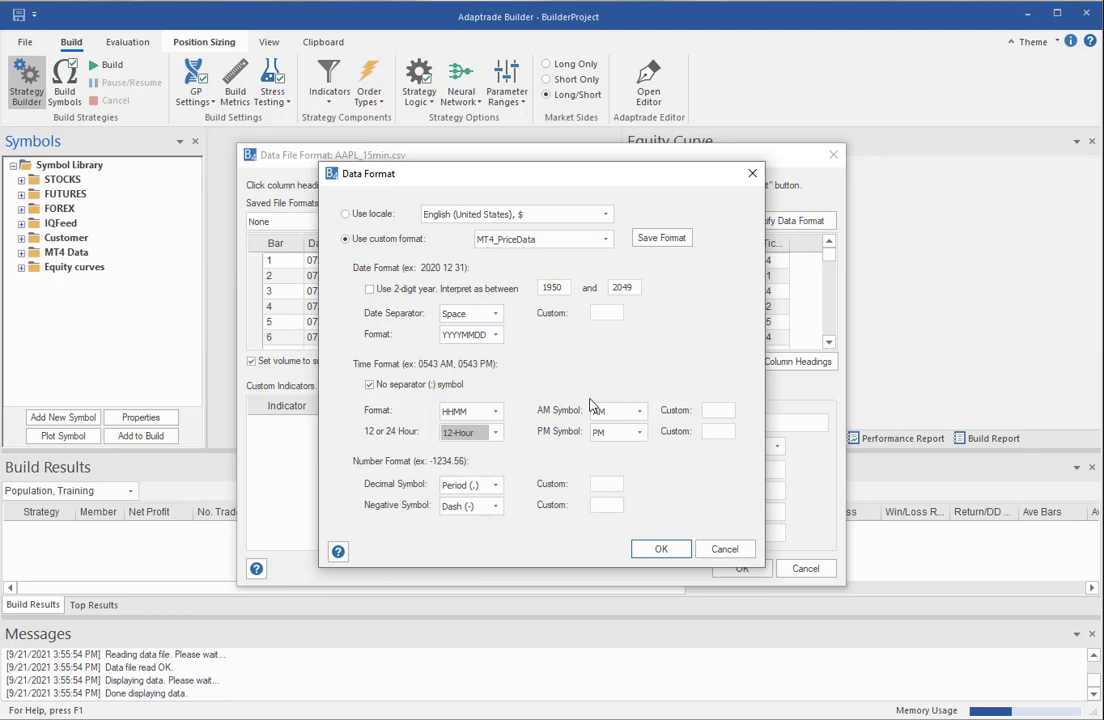
left_click(641, 419)
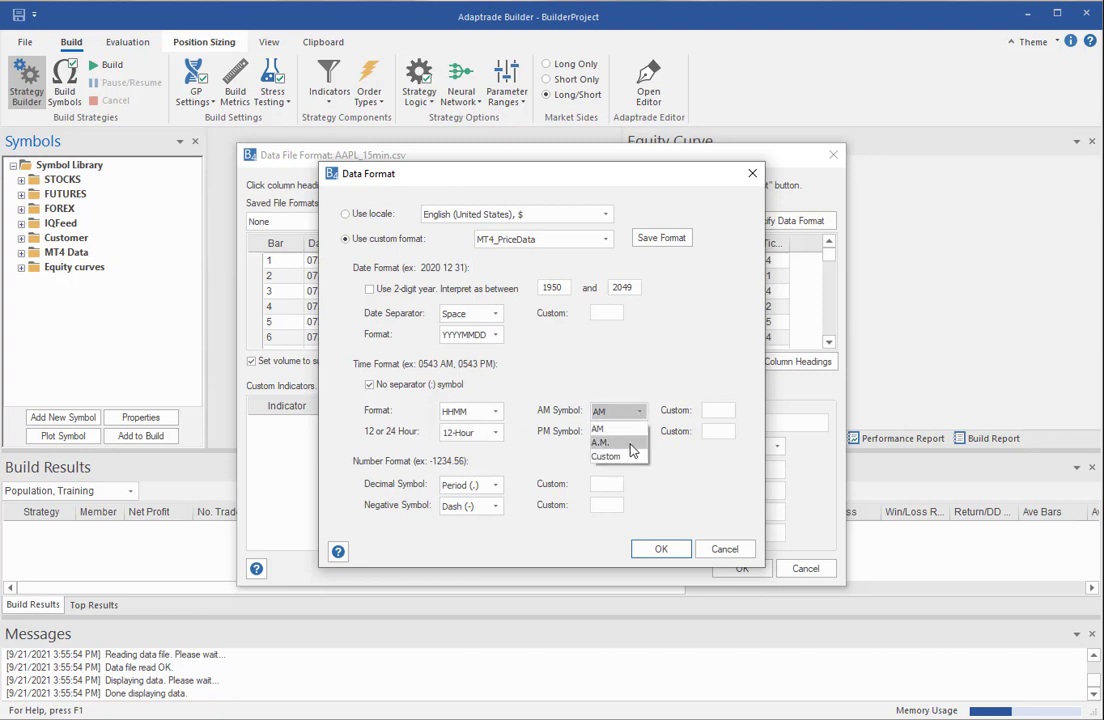
left_click(588, 374)
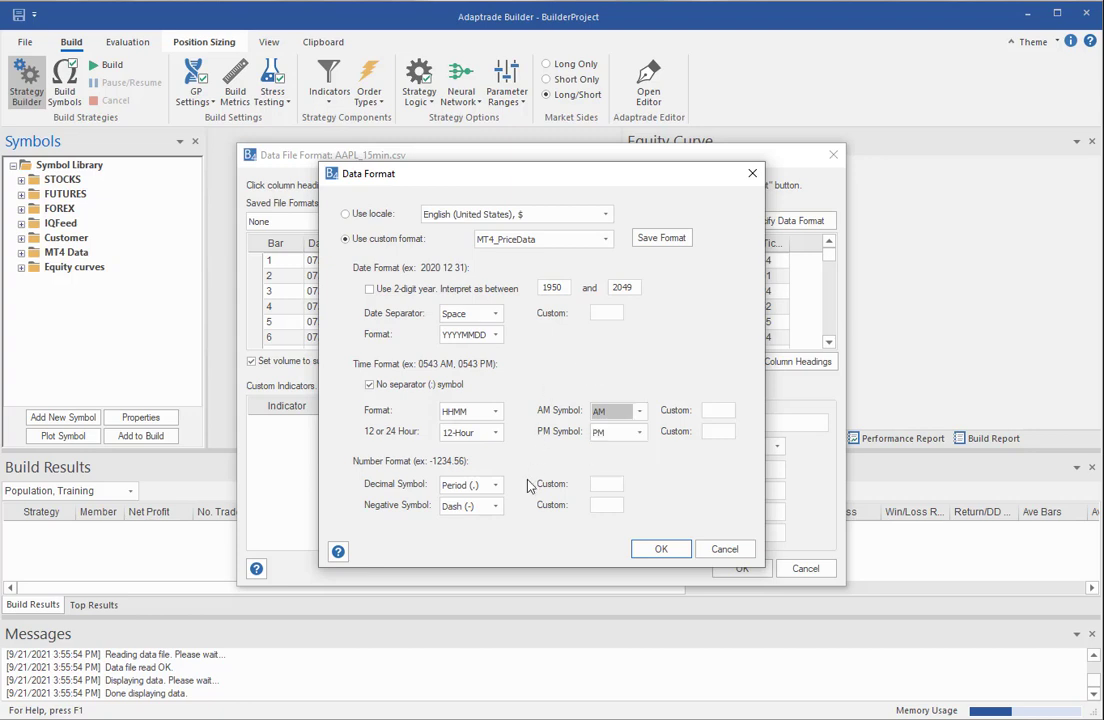
Step: Try Comma, Apost. and Custom decimal symbols, then settle back on Period
left_click(497, 486)
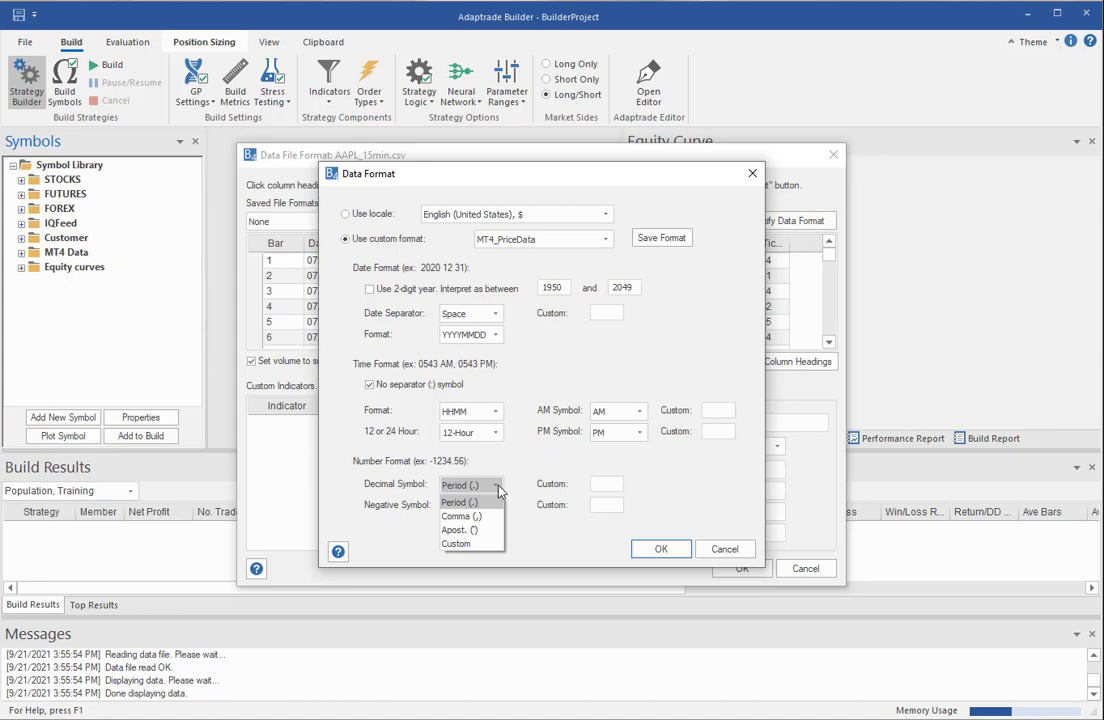
left_click(485, 518)
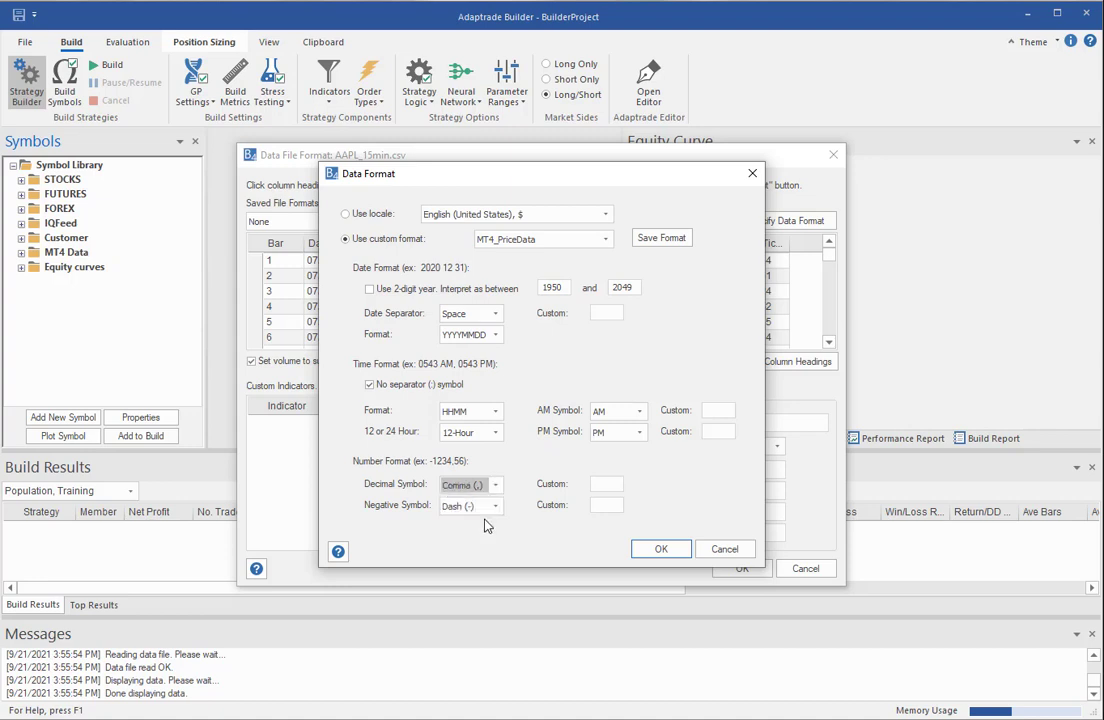
left_click(494, 486)
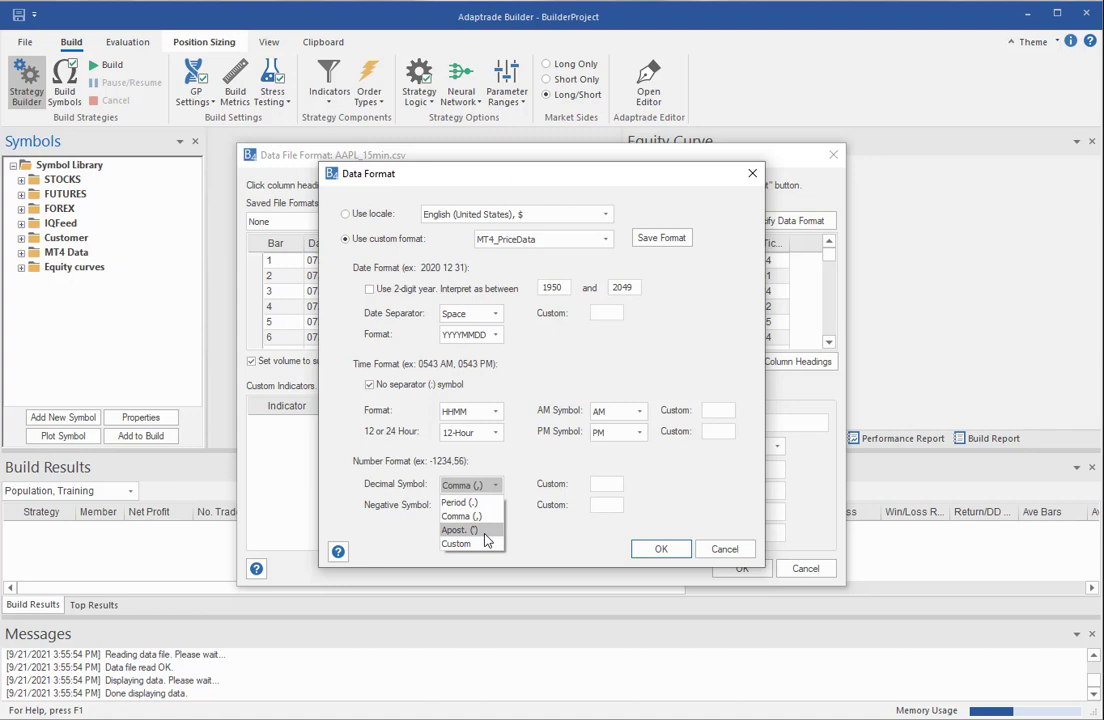
left_click(485, 531)
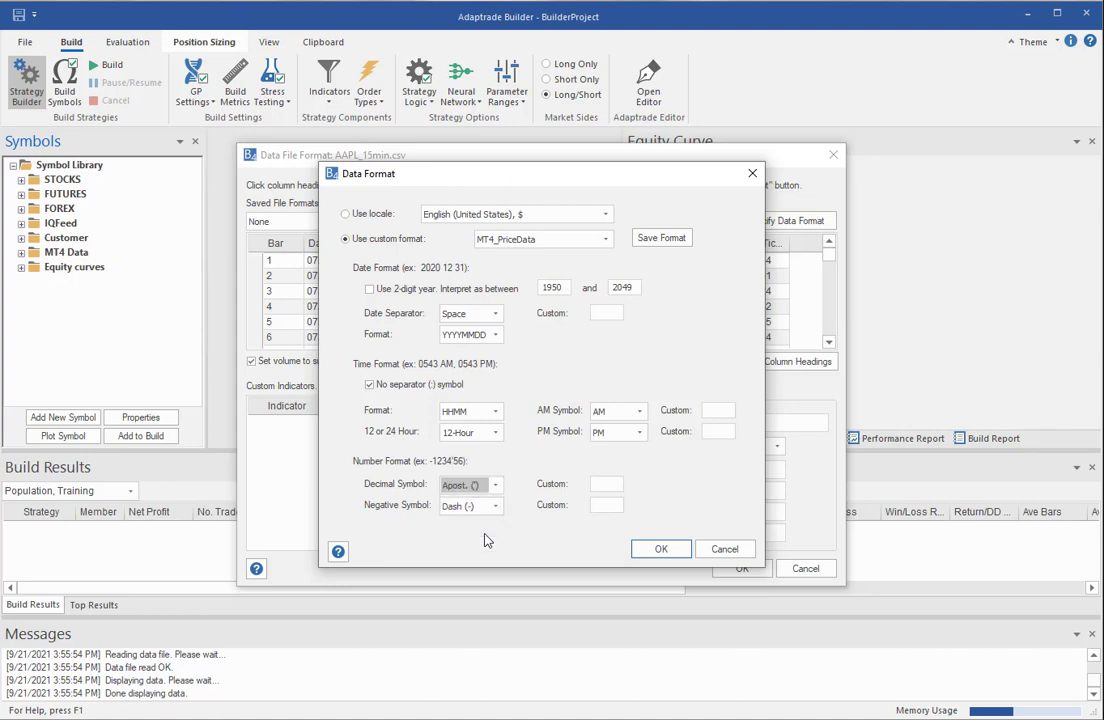
left_click(493, 490)
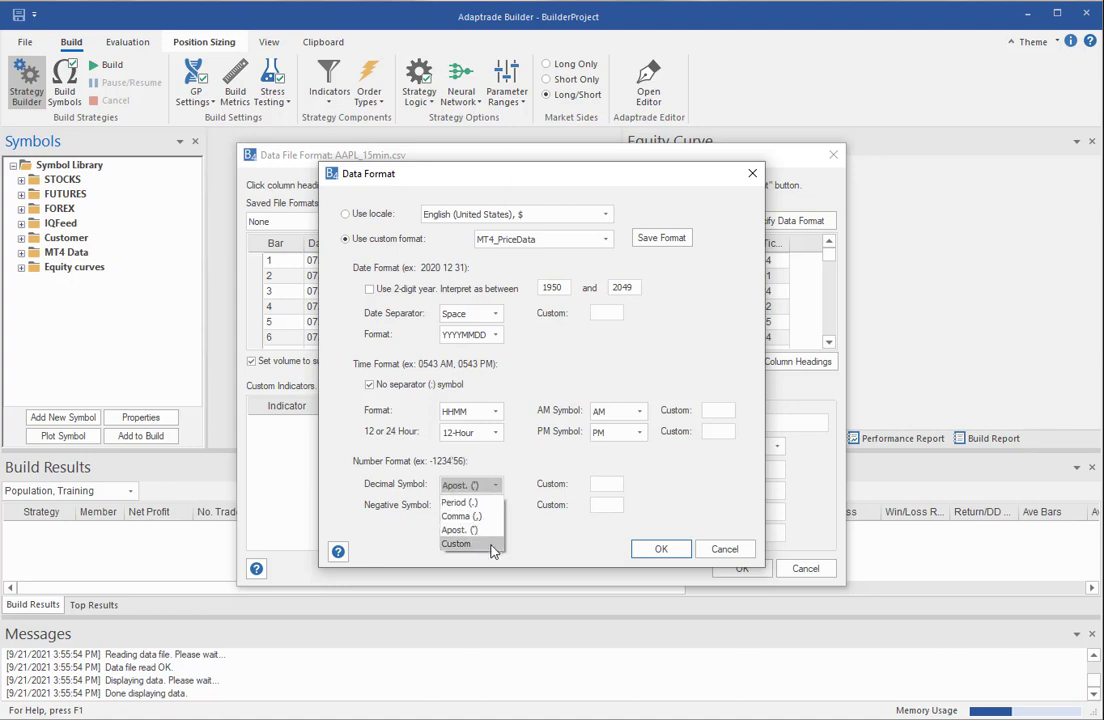
left_click(492, 544)
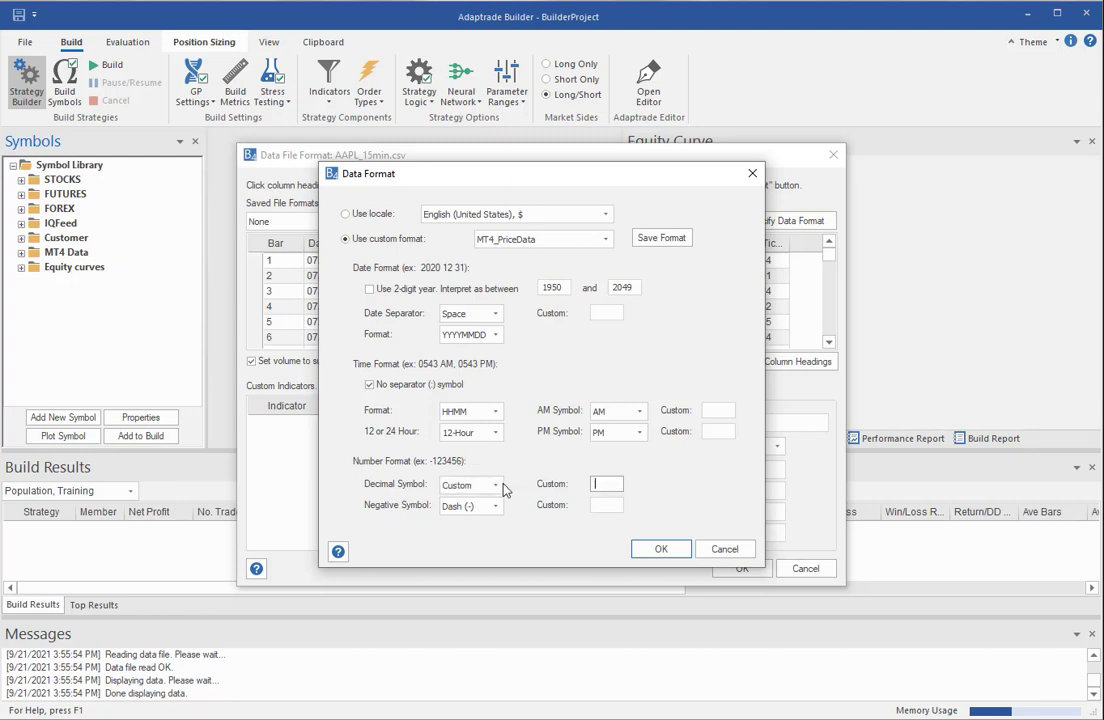
left_click(495, 486)
left_click(488, 503)
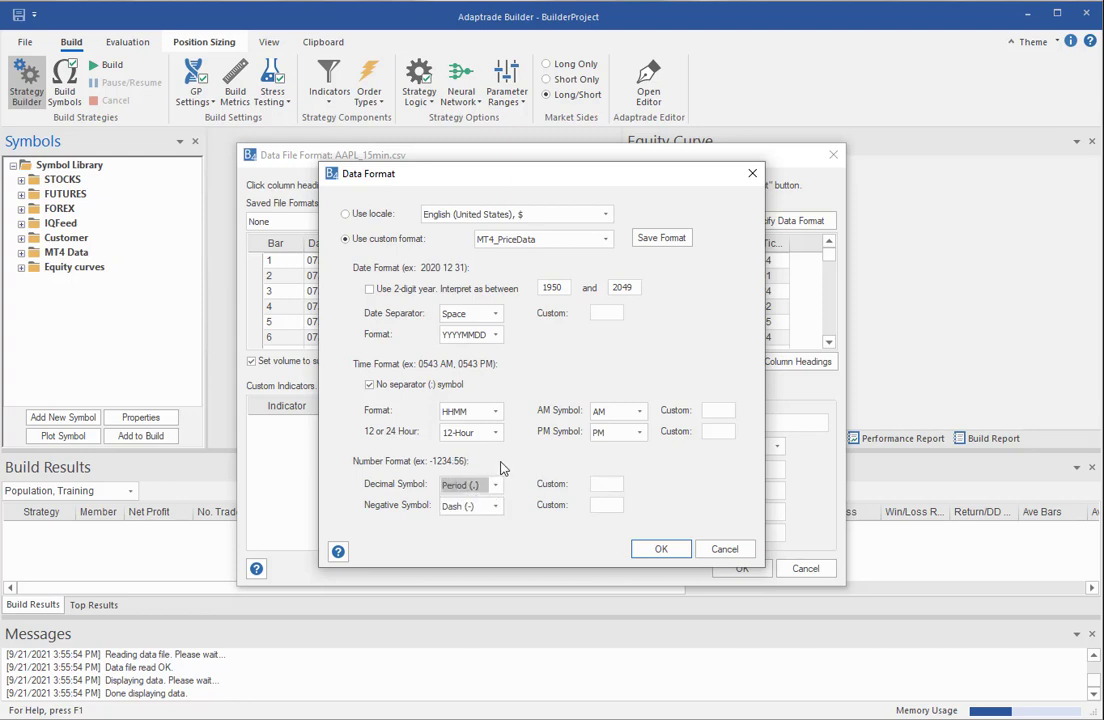
Step: Keep a dash as the negative symbol and return to the English (United States) locale
left_click(497, 507)
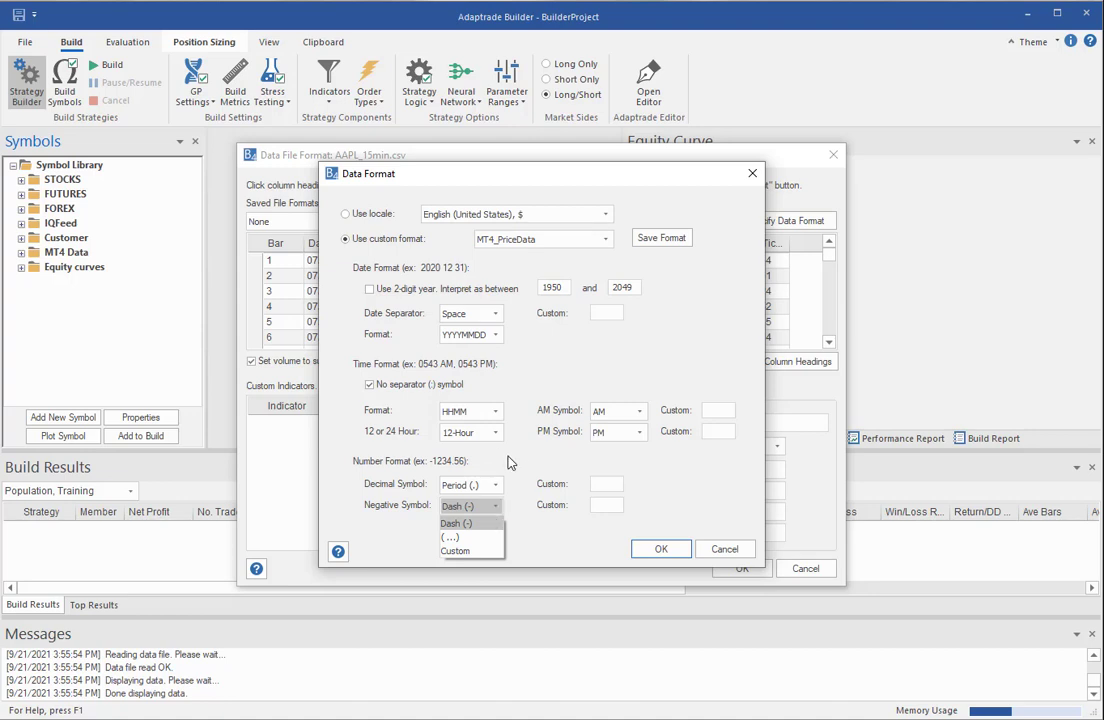
left_click(636, 505)
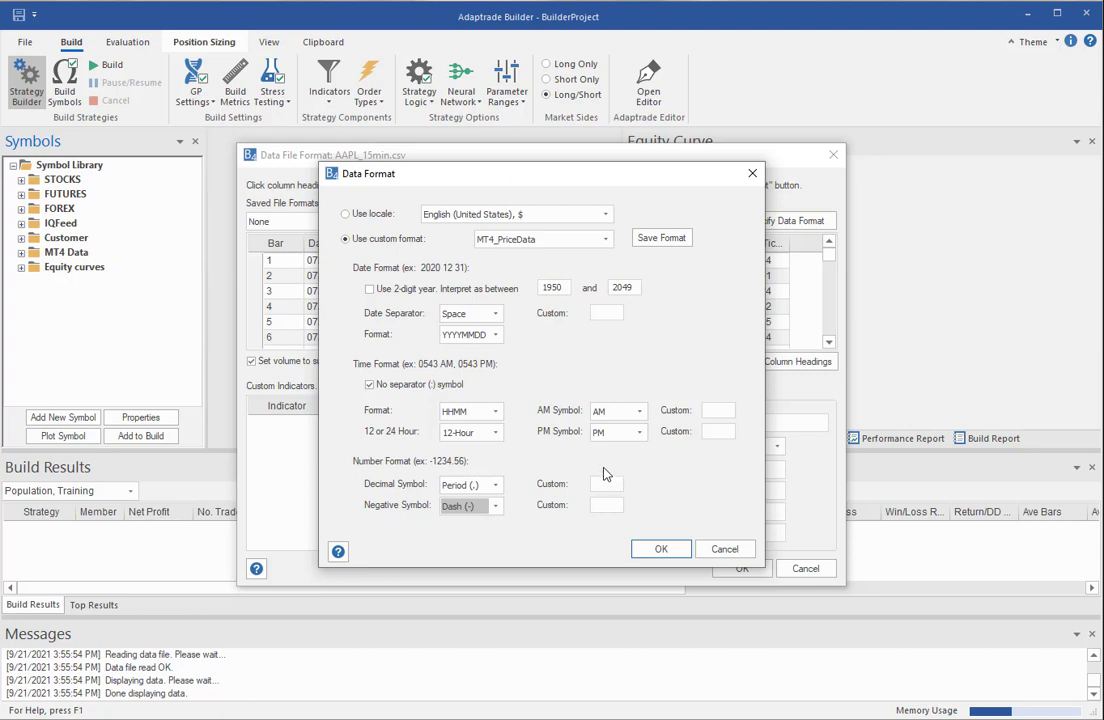
left_click(345, 214)
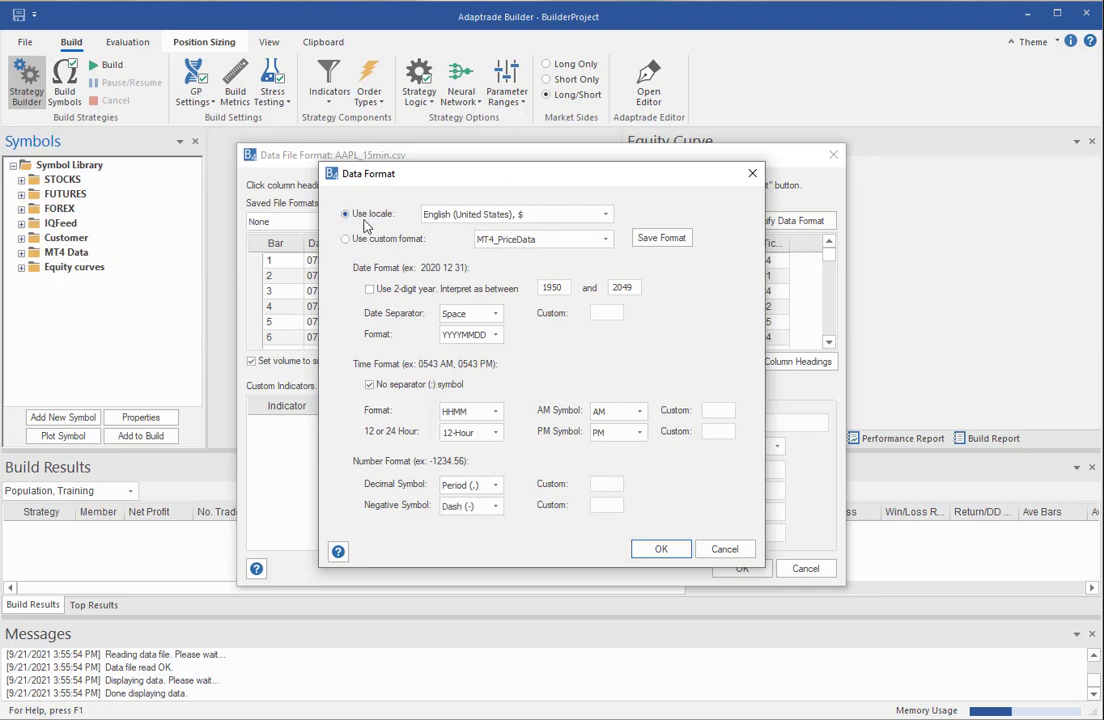
Step: Accept the Data Format and Data File Format settings for AAPL_15min.csv
left_click(655, 553)
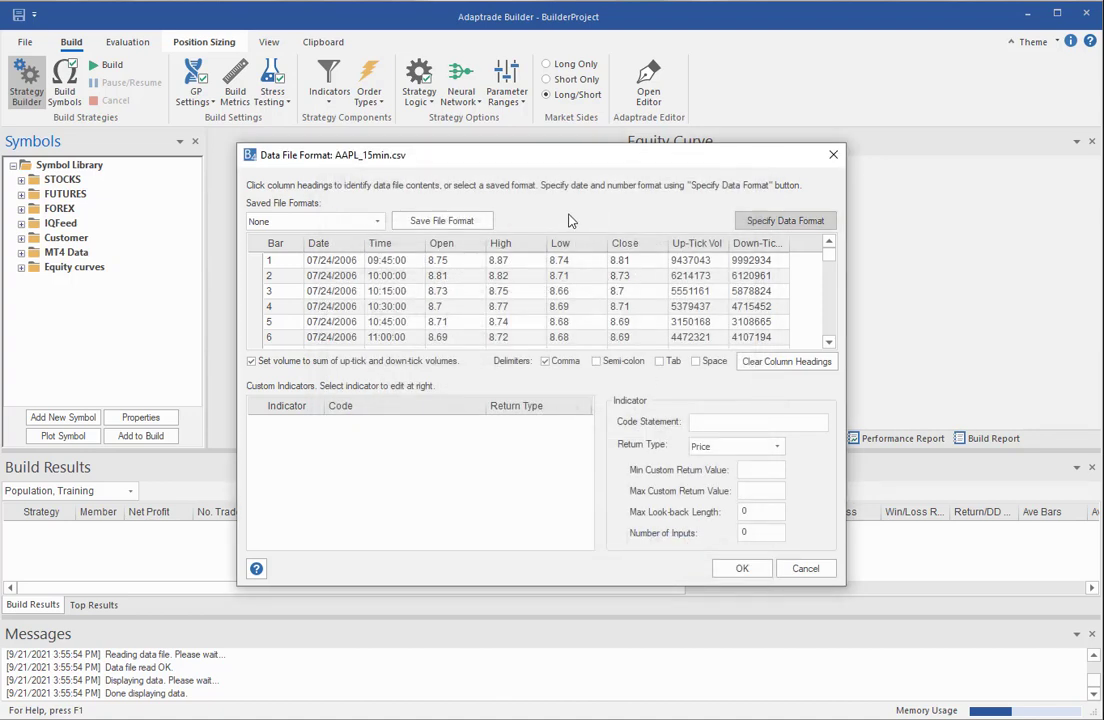
left_click(743, 569)
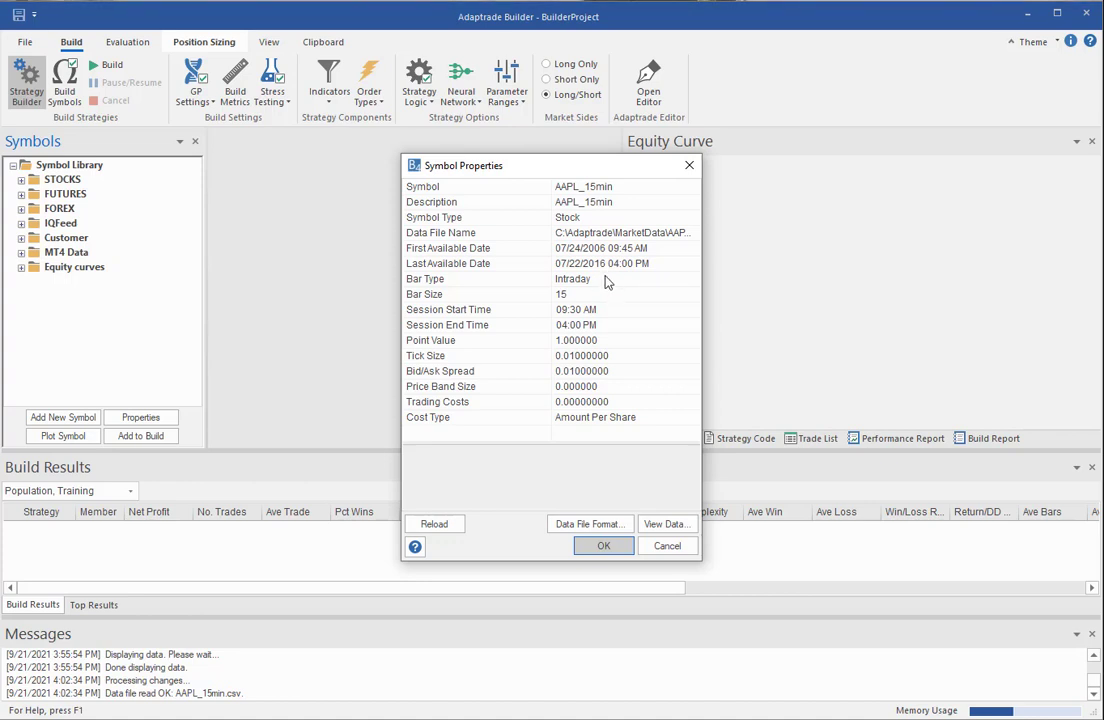
Step: Rename the symbol from AAPL_15min to AAPL, keeping description AAPL_15min and Symbol Type Stock
left_click(621, 188)
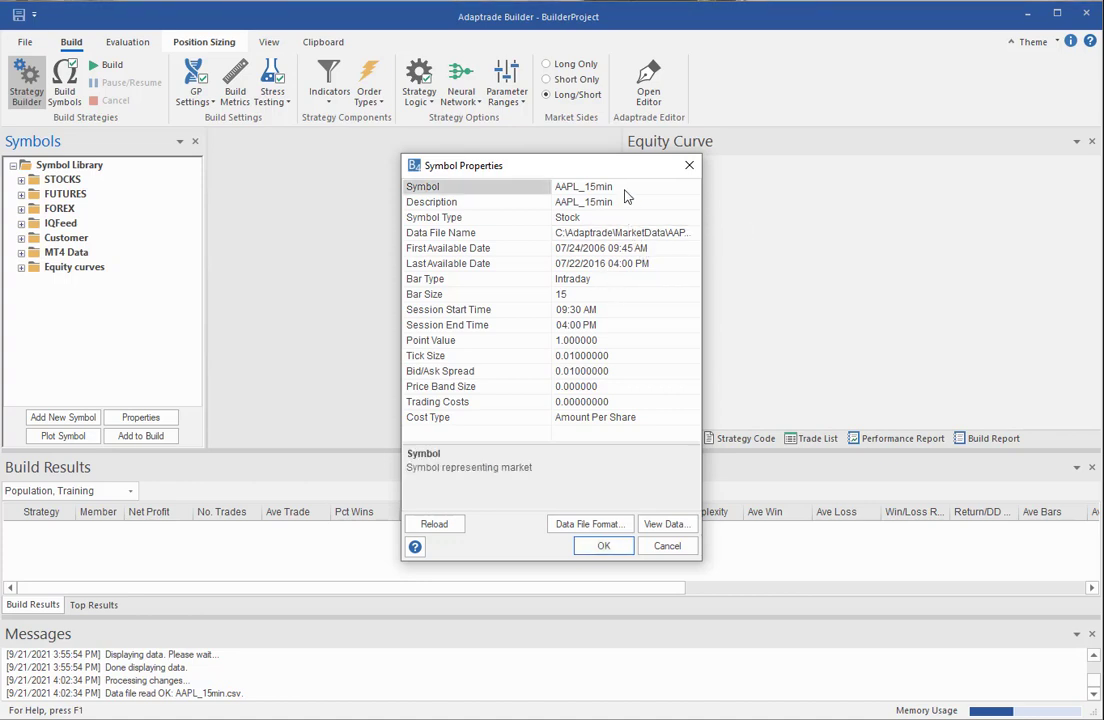
left_click_drag(626, 196, 581, 190)
key("BackSpace")
key("BackSpace")
left_click(583, 201)
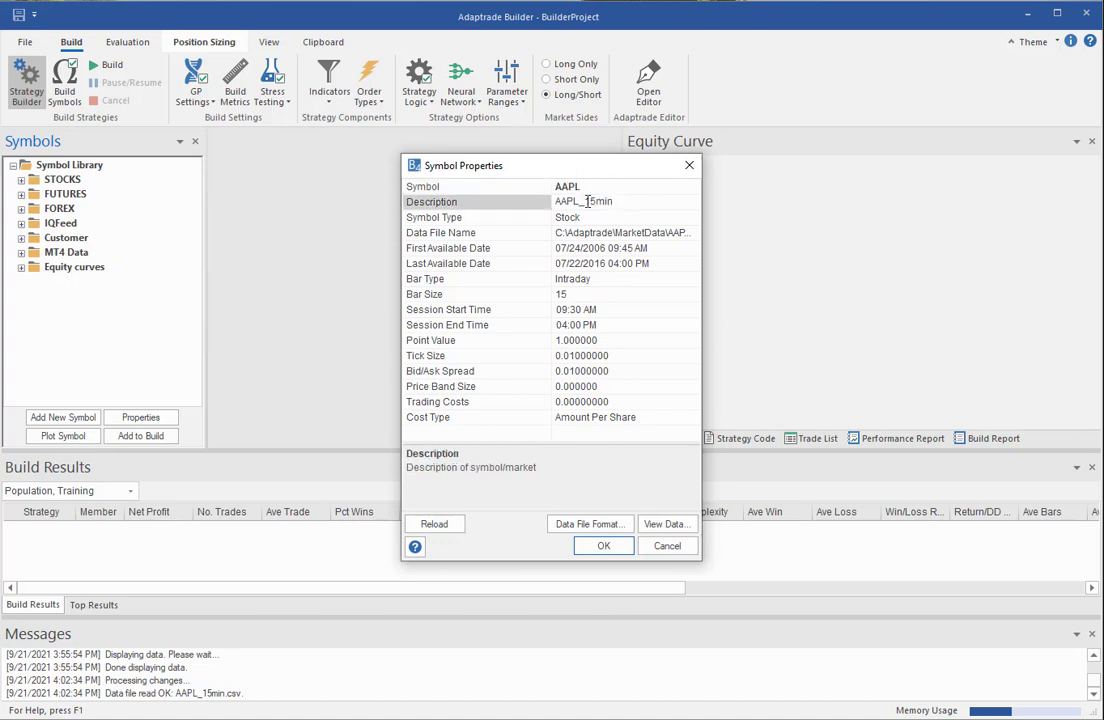
left_click(583, 201)
left_click(692, 219)
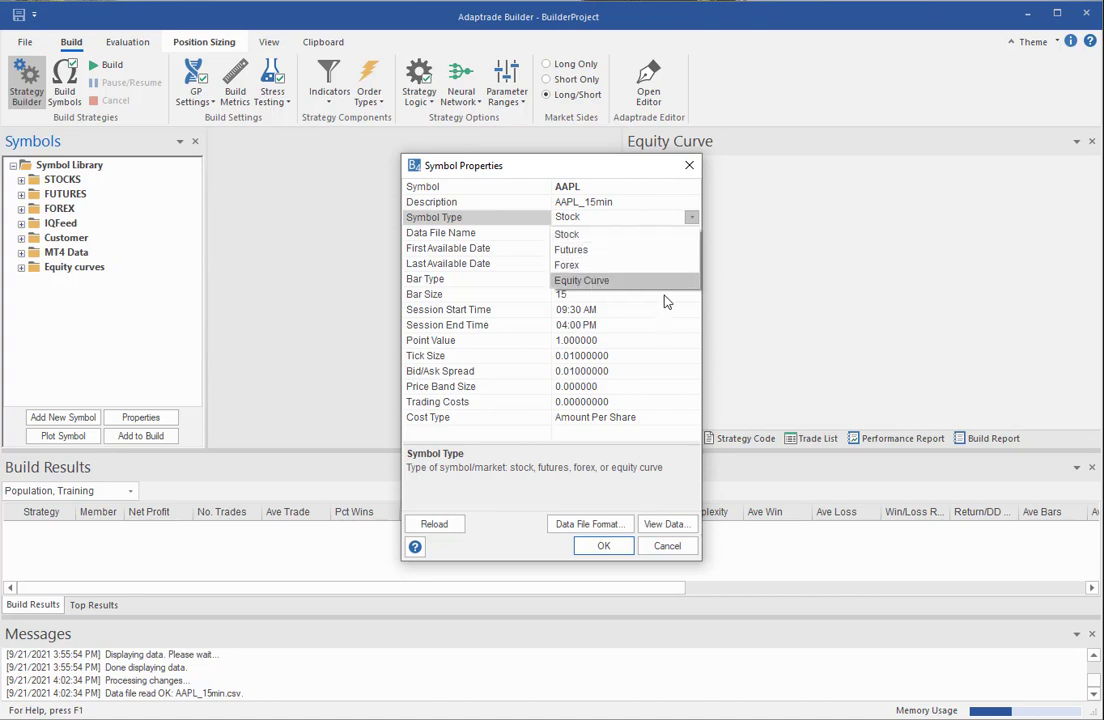
key("Escape")
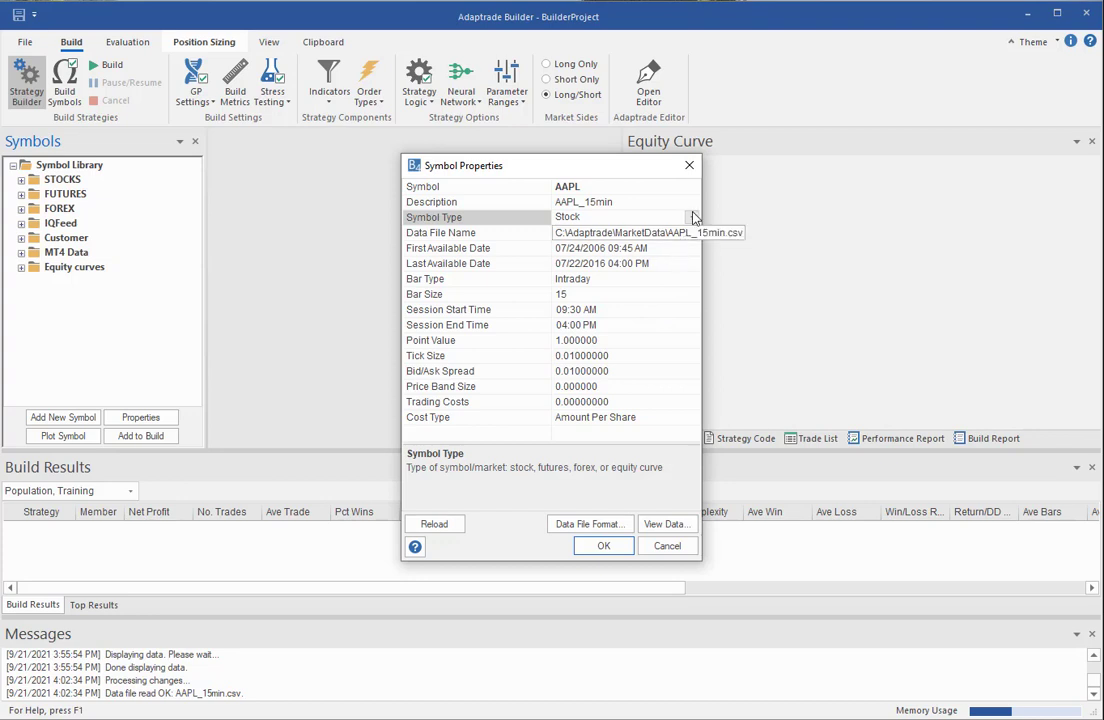
left_click(693, 281)
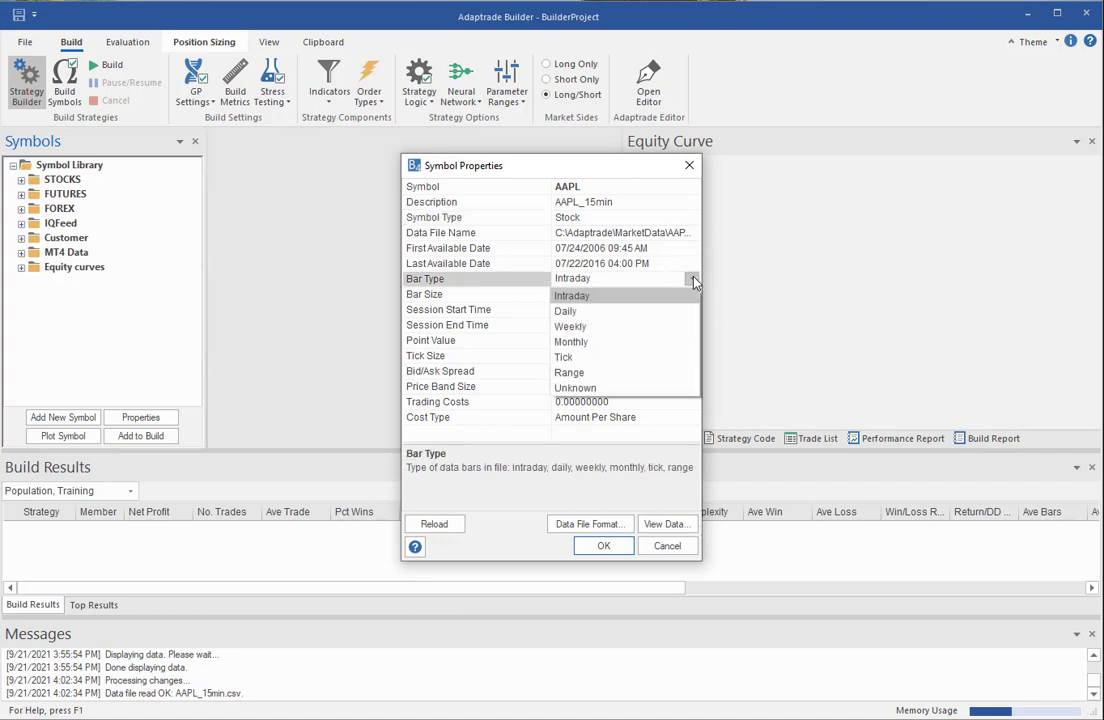
left_click(590, 298)
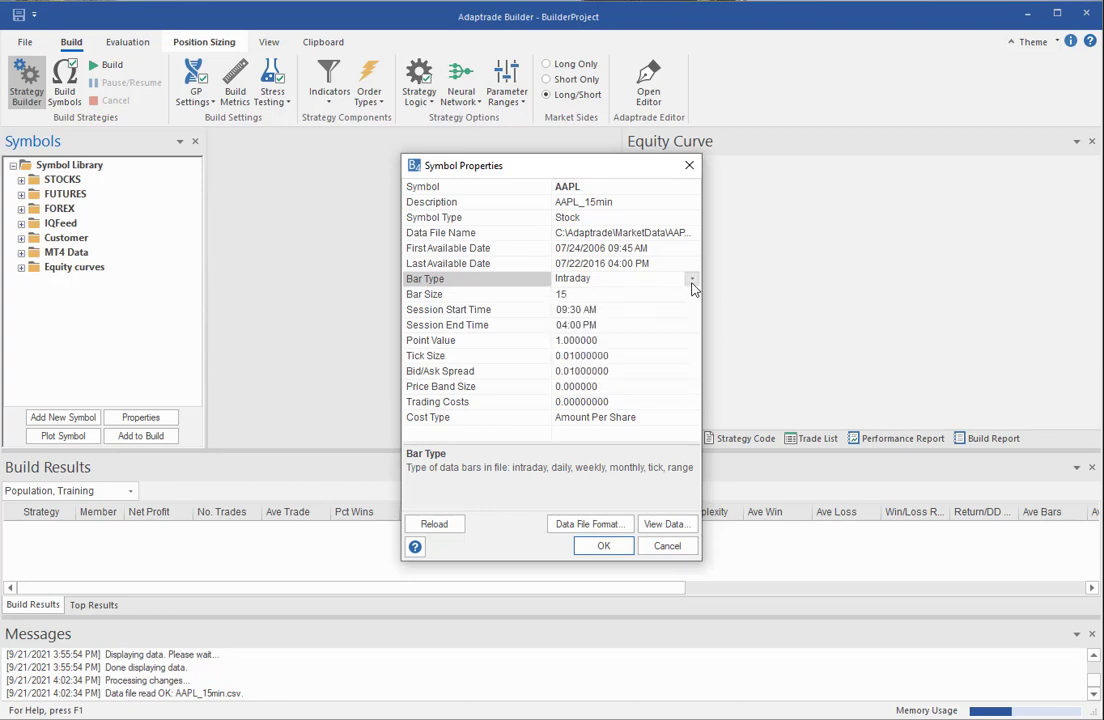
left_click(612, 296)
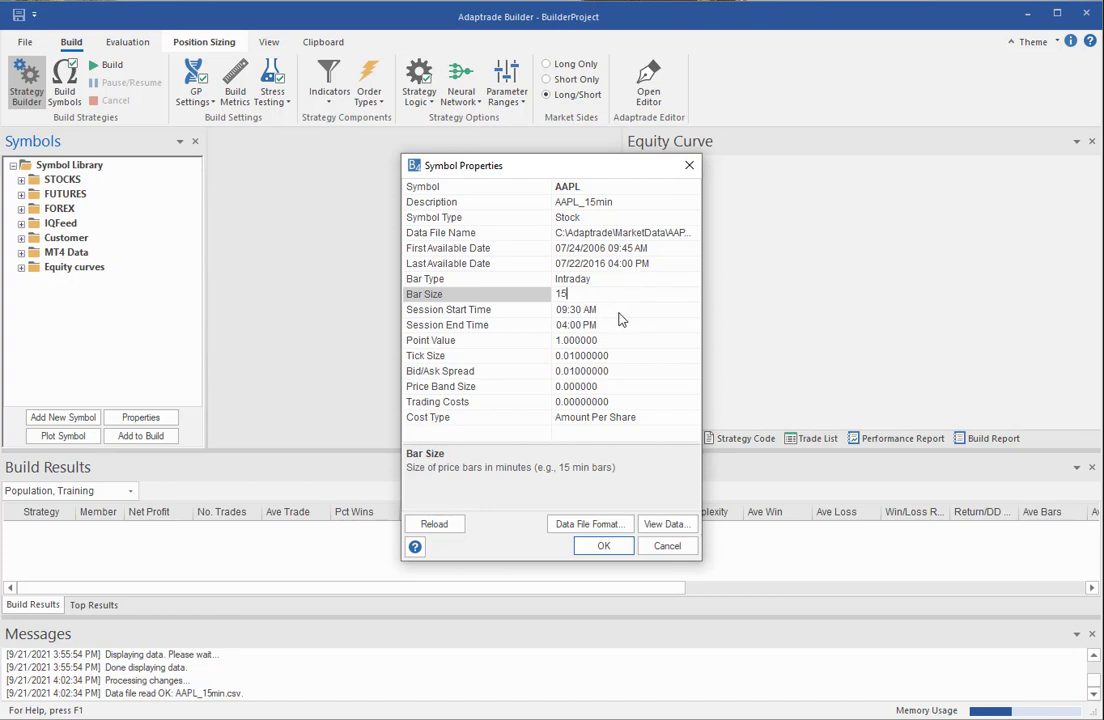
left_click(623, 317)
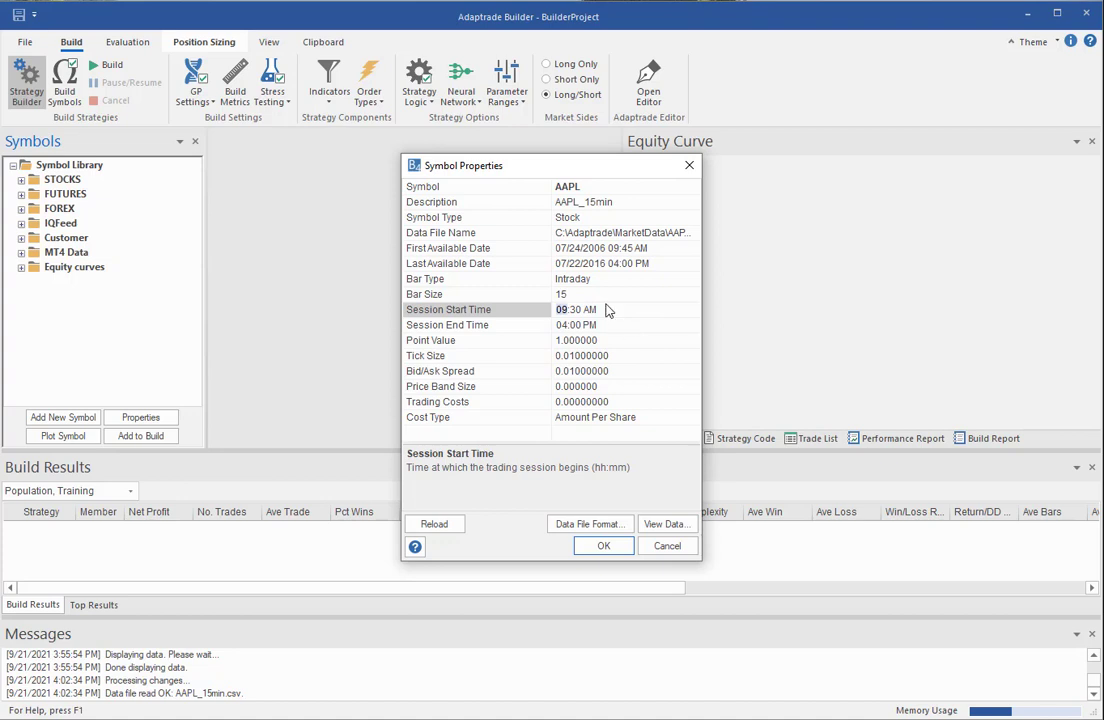
left_click(615, 342)
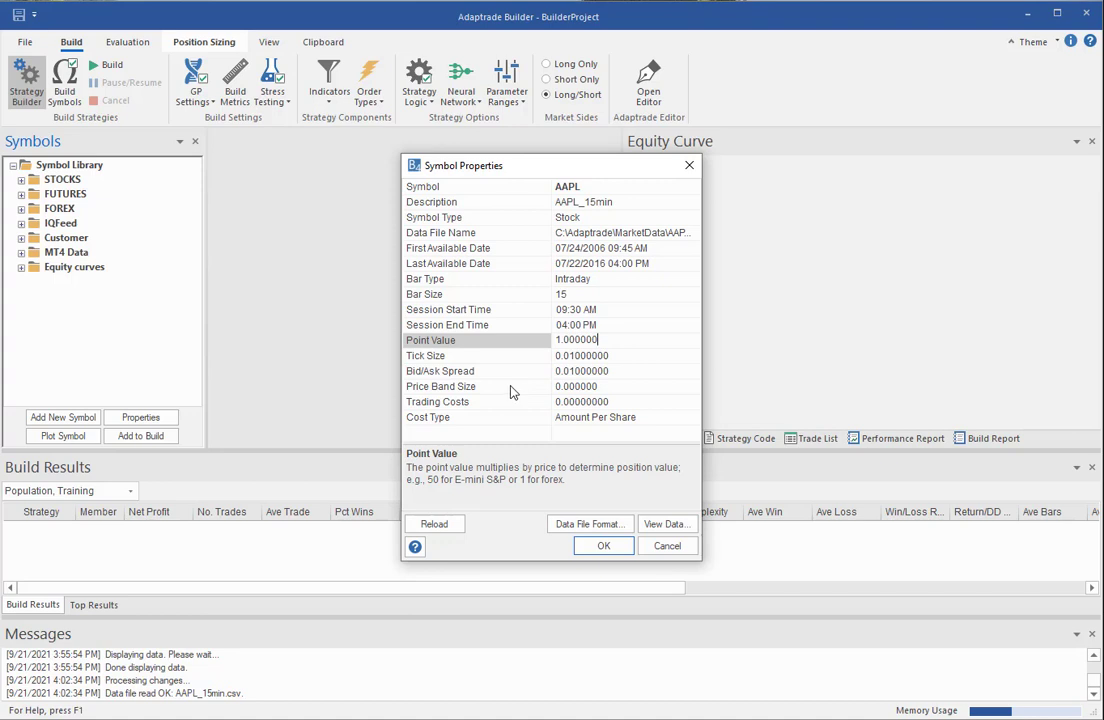
left_click(658, 391)
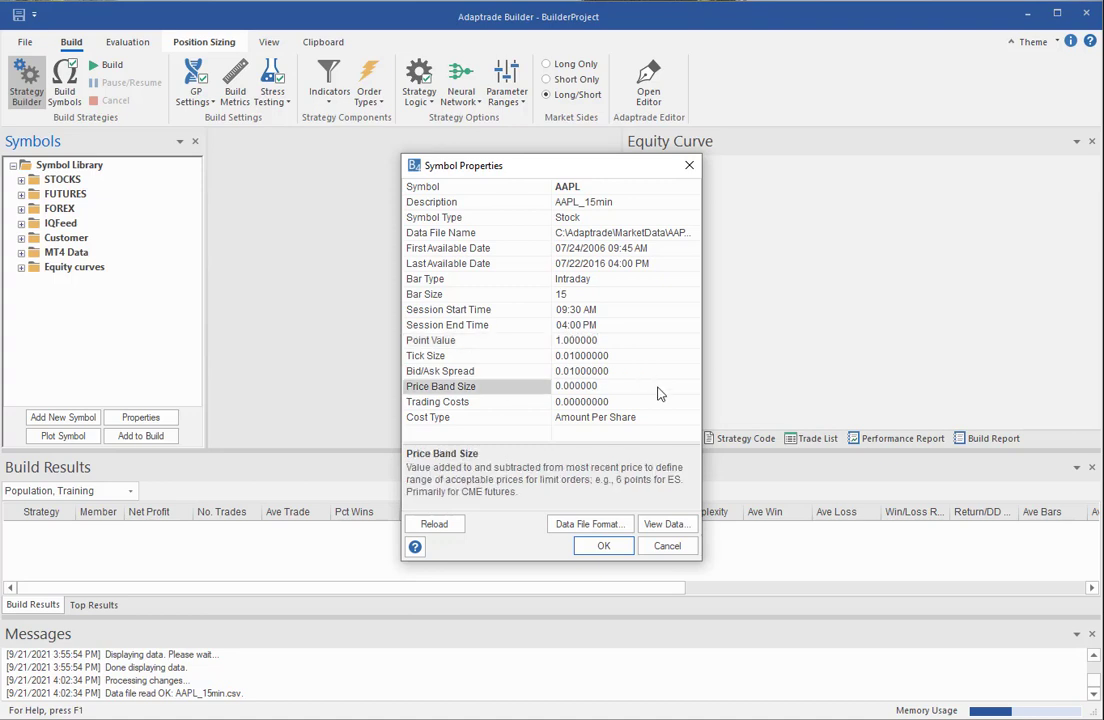
left_click(658, 390)
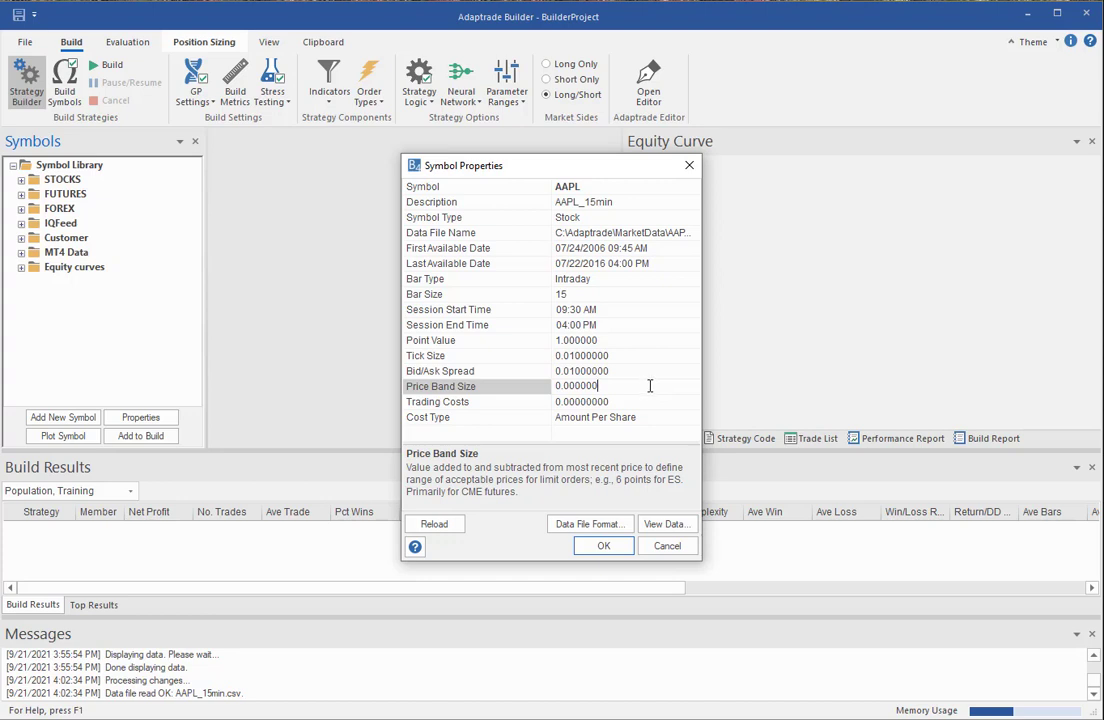
left_click(650, 402)
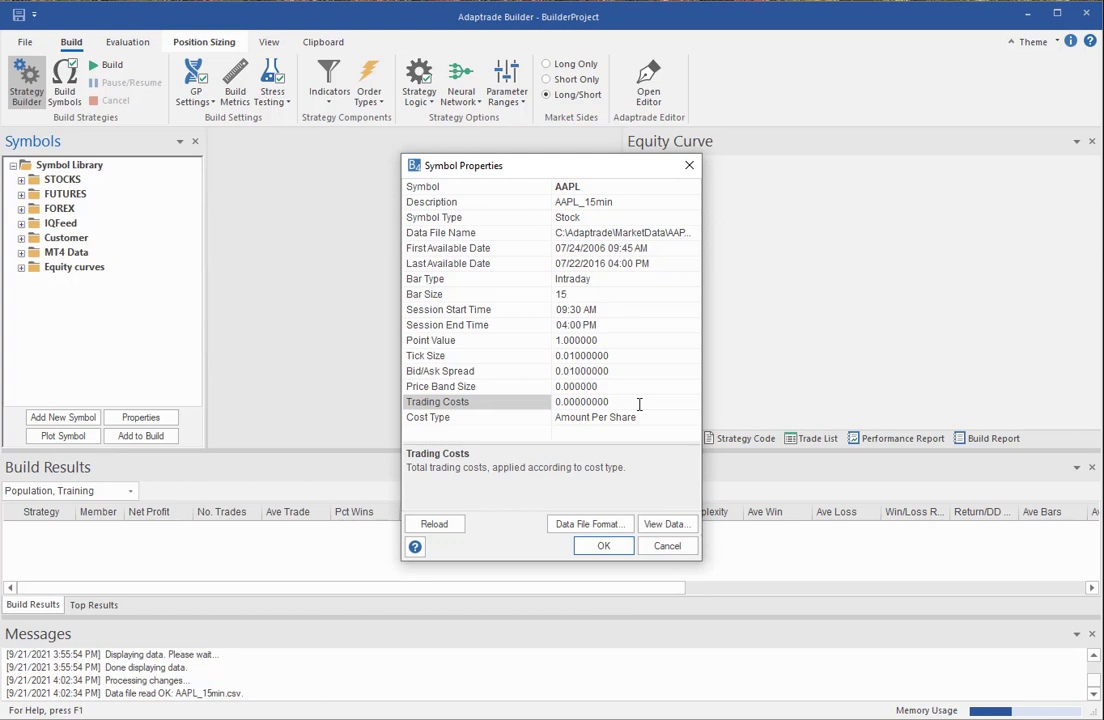
Step: Keep Amount Per Share as the AAPL symbol's trading cost type
left_click(501, 419)
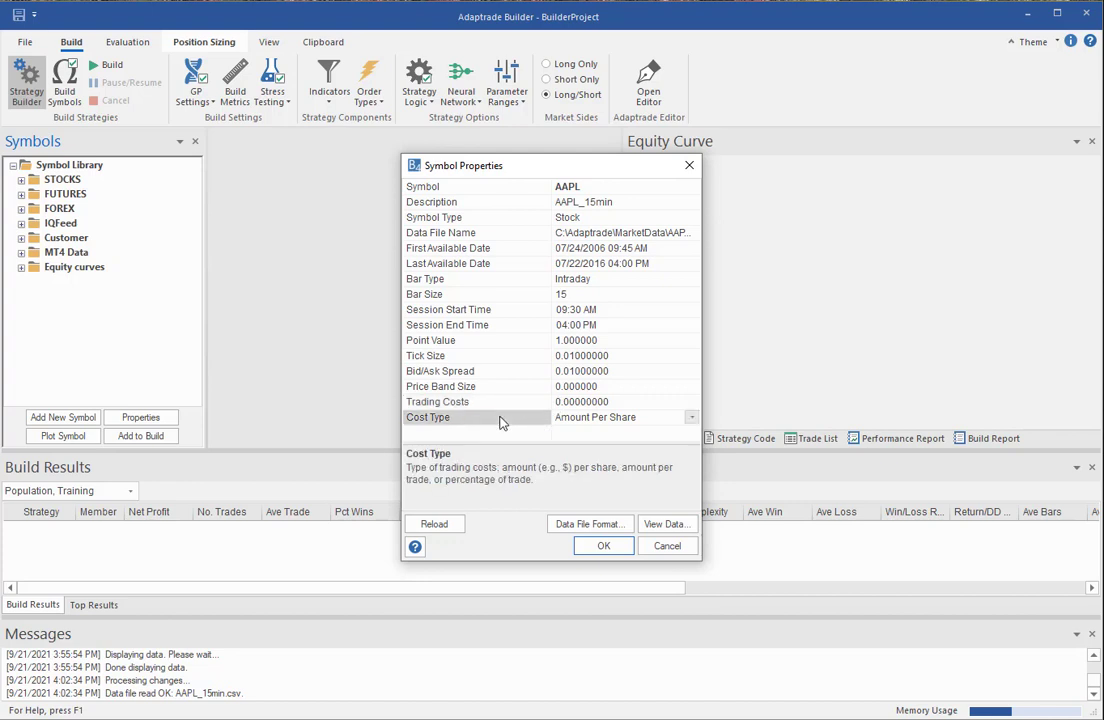
left_click(691, 417)
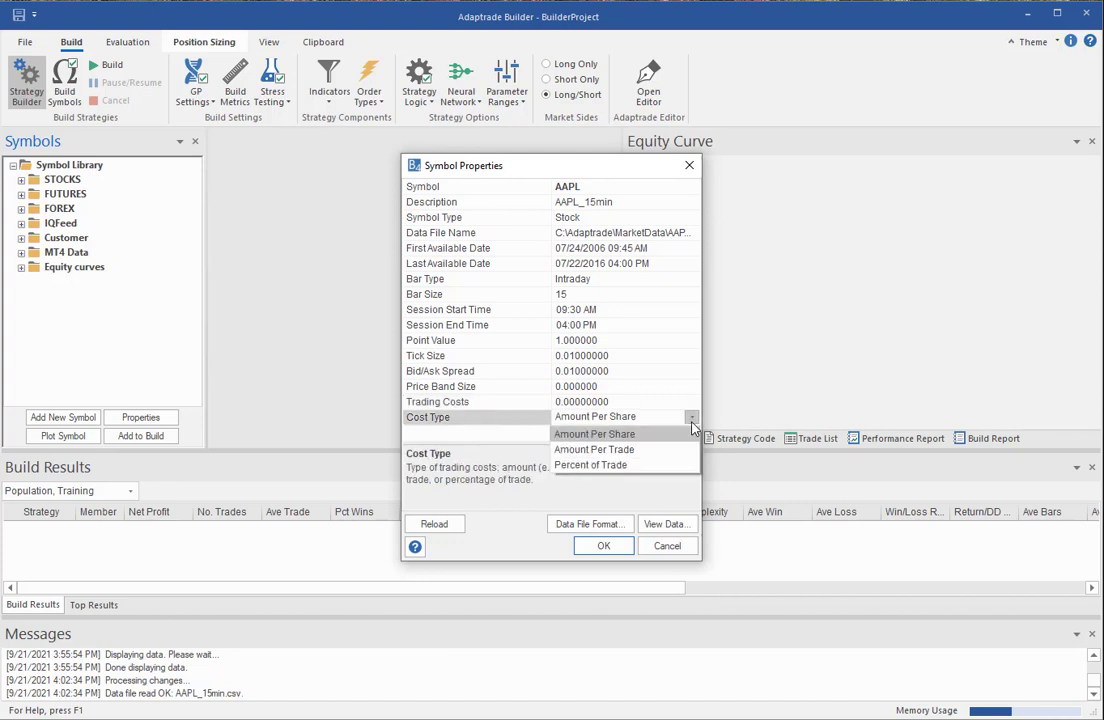
left_click(640, 434)
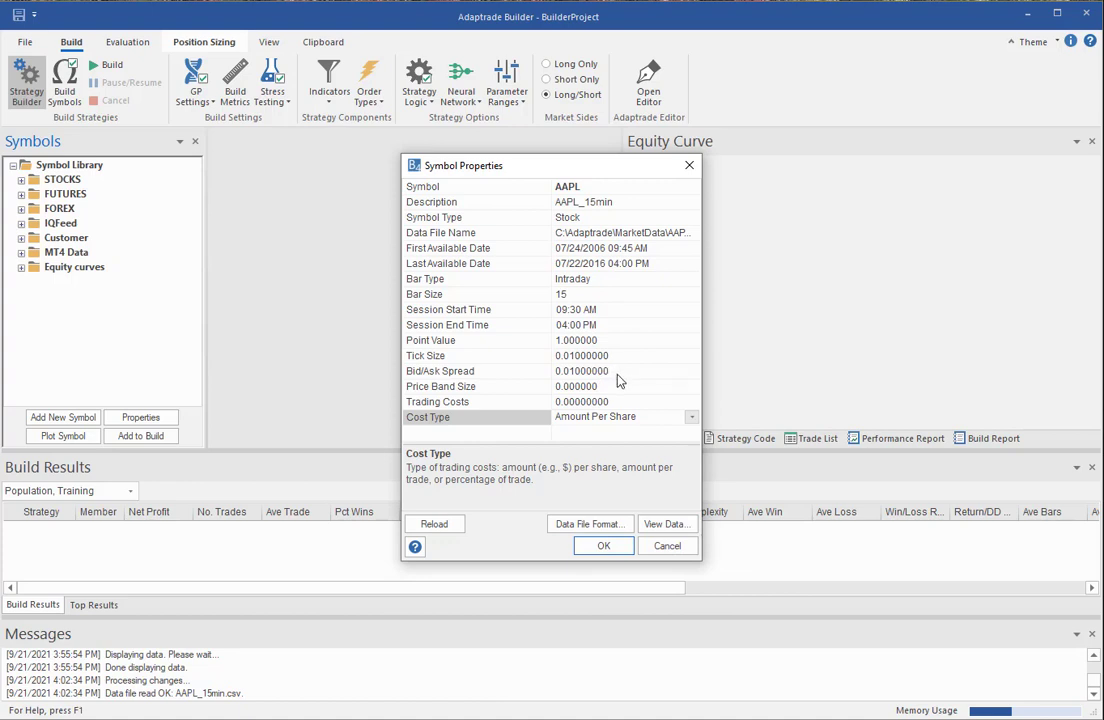
Step: View the AAPL_15min.csv bars, enlarging the window and scrolling to bar 65,338 on 7/22/2016
left_click(667, 527)
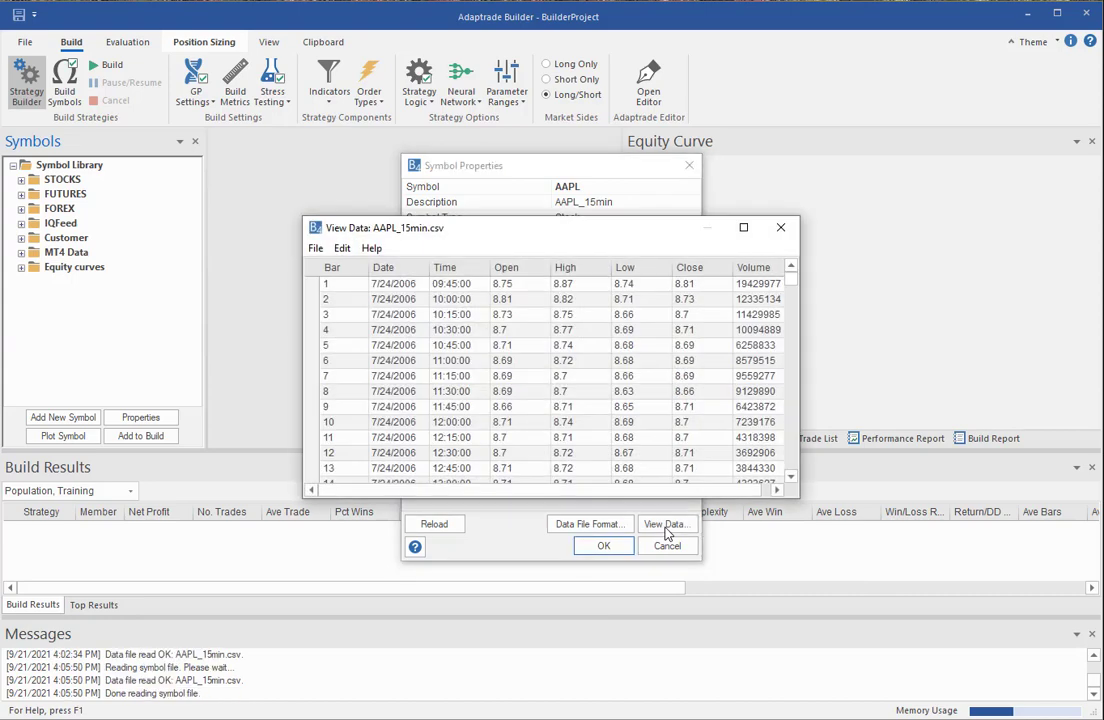
left_click_drag(577, 218, 561, 141)
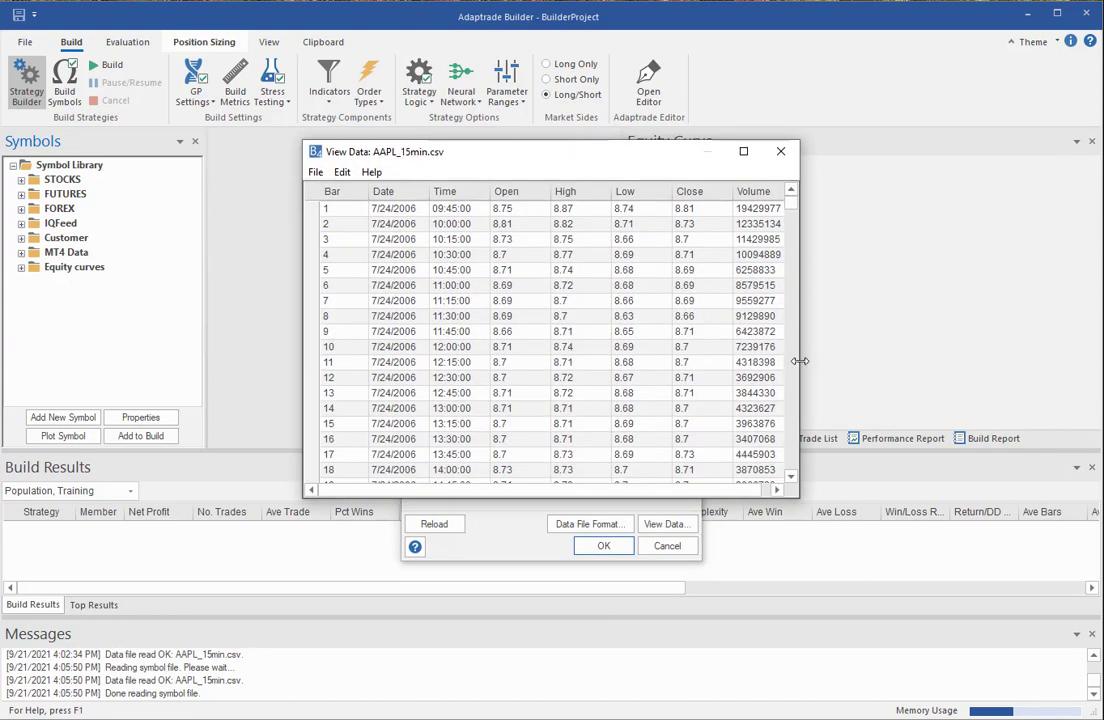
left_click_drag(800, 368, 838, 381)
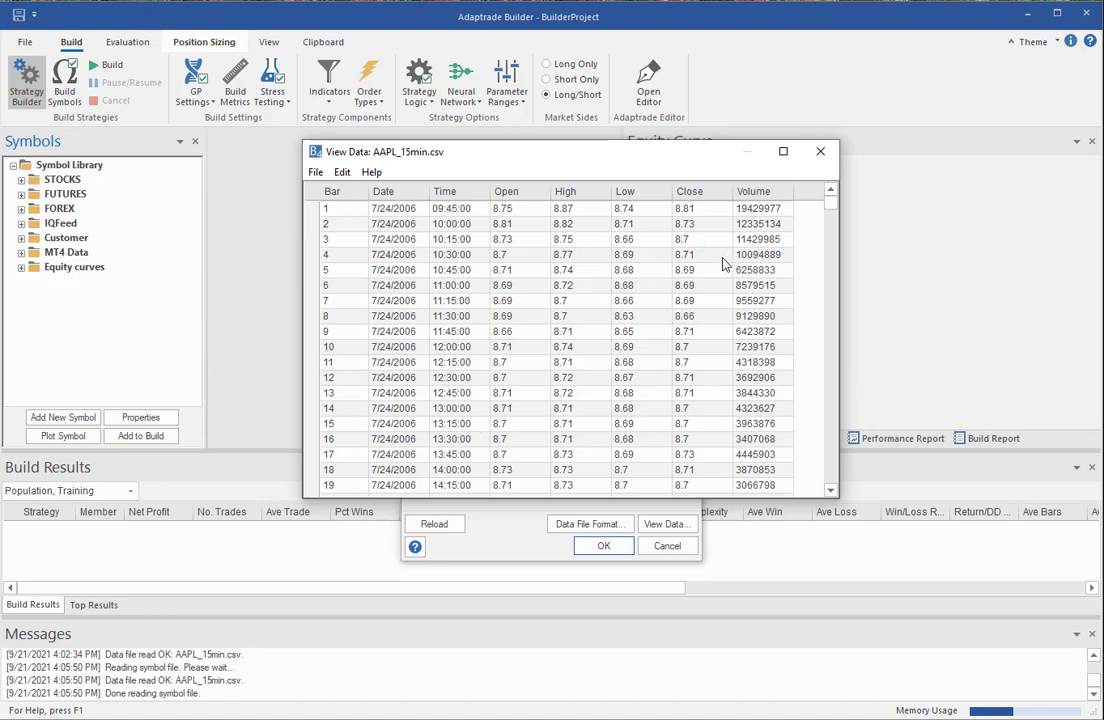
left_click_drag(642, 153, 632, 190)
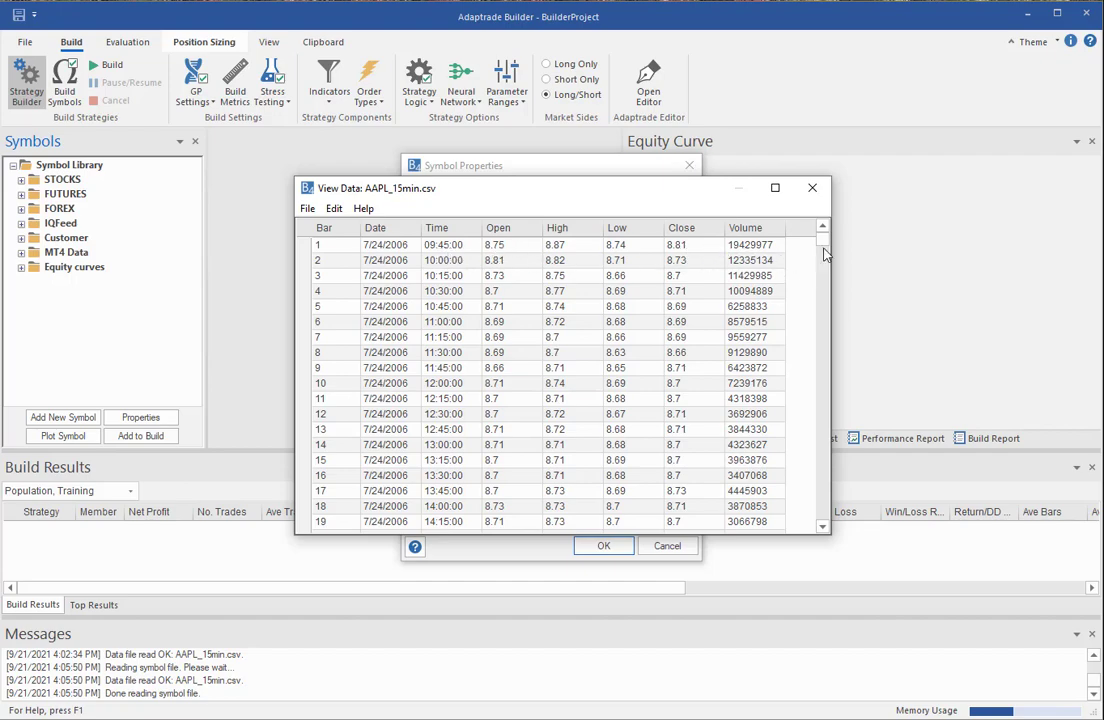
left_click_drag(823, 238, 830, 525)
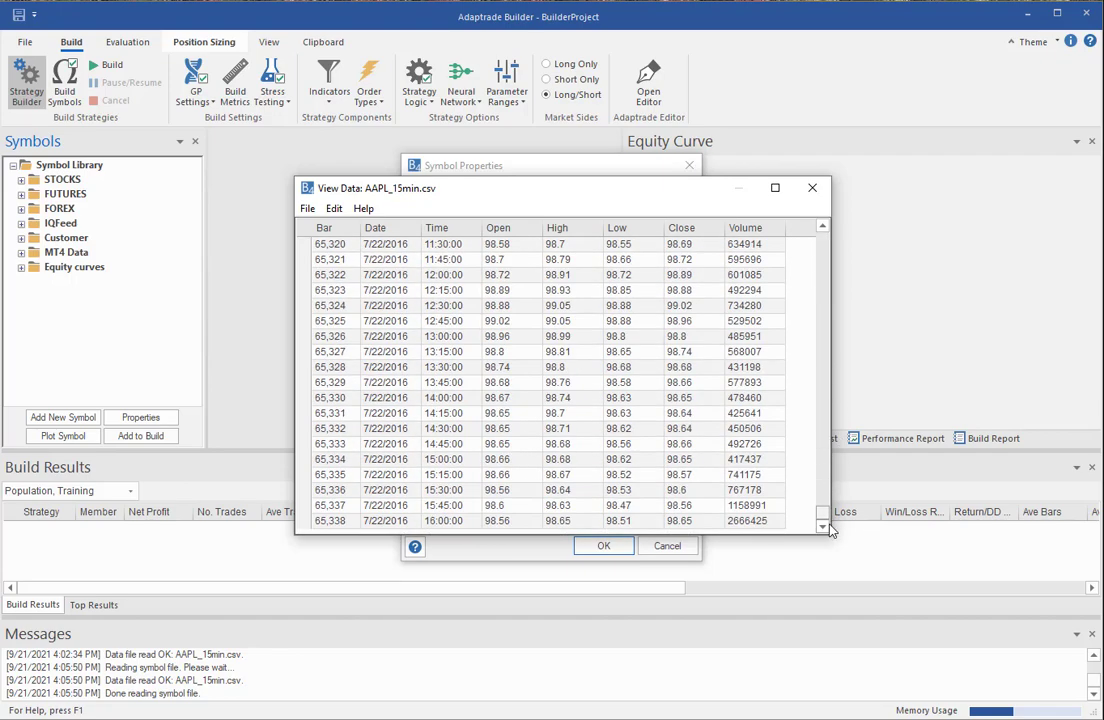
Step: Close the data view and save AAPL into the Symbol Library as Intraday 15-min bars
left_click(812, 189)
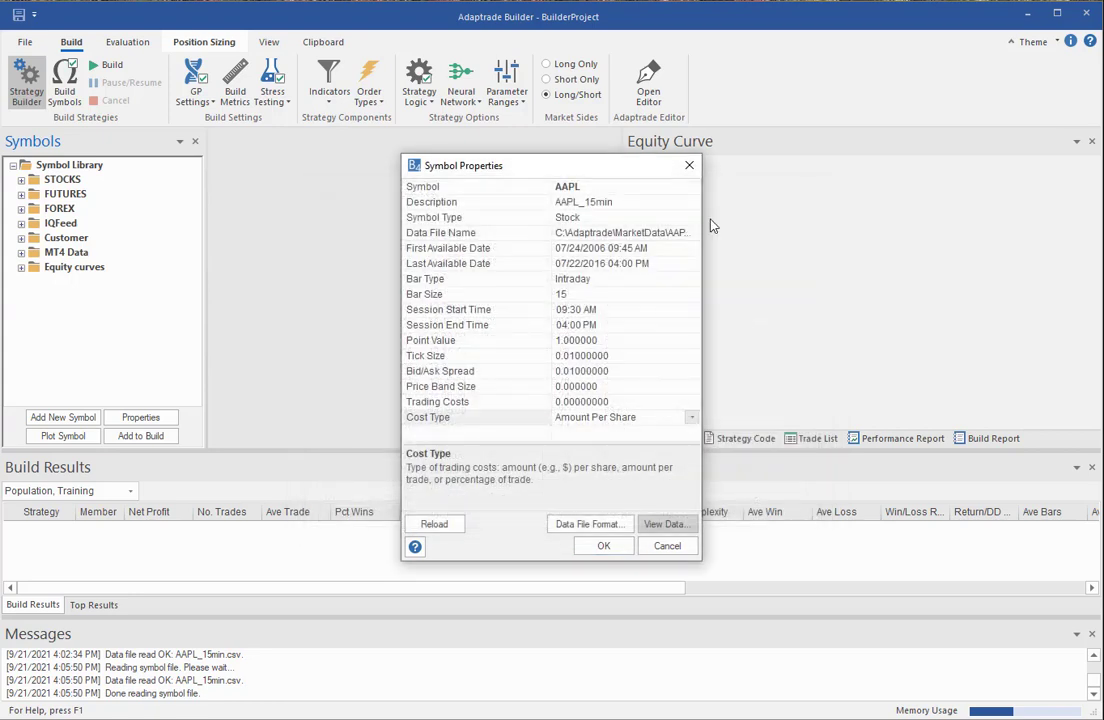
left_click(605, 546)
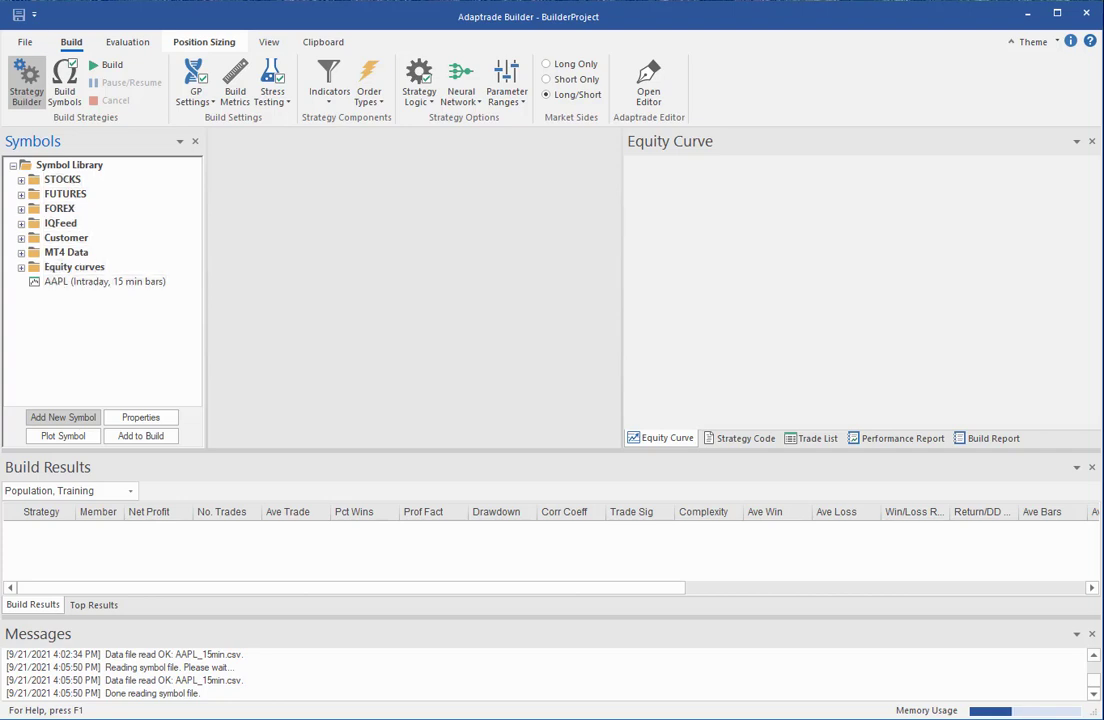
Step: Bring up the context menu for the AAPL entry in the Symbols tree
right_click(57, 297)
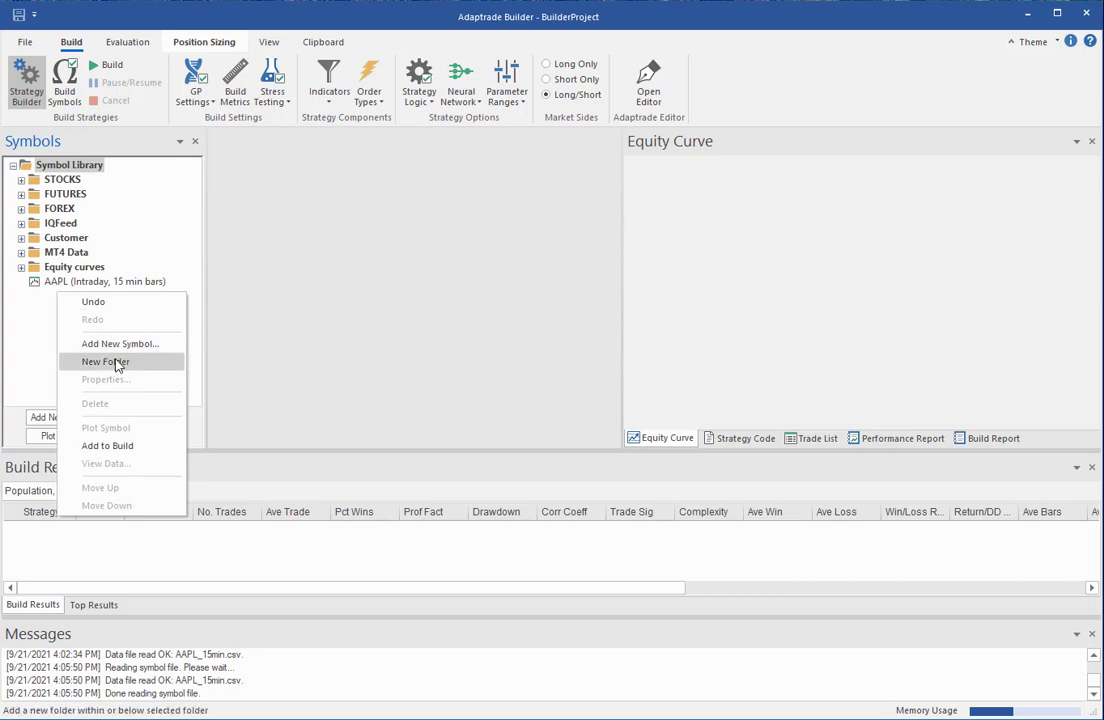
left_click(39, 330)
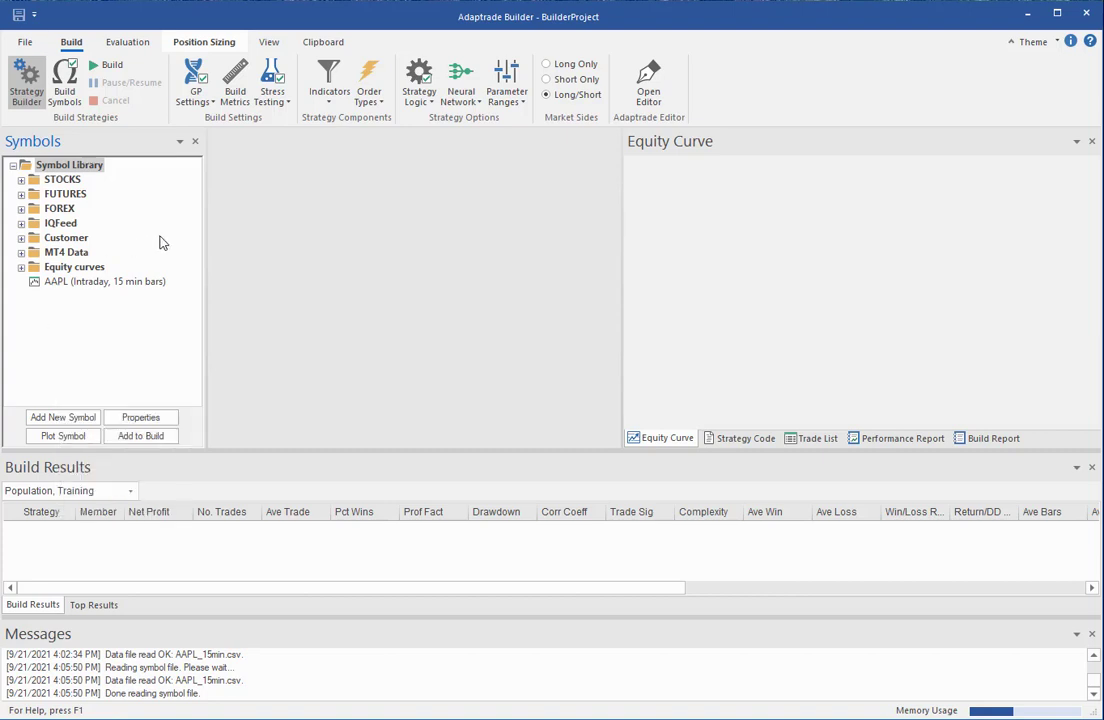
right_click(78, 288)
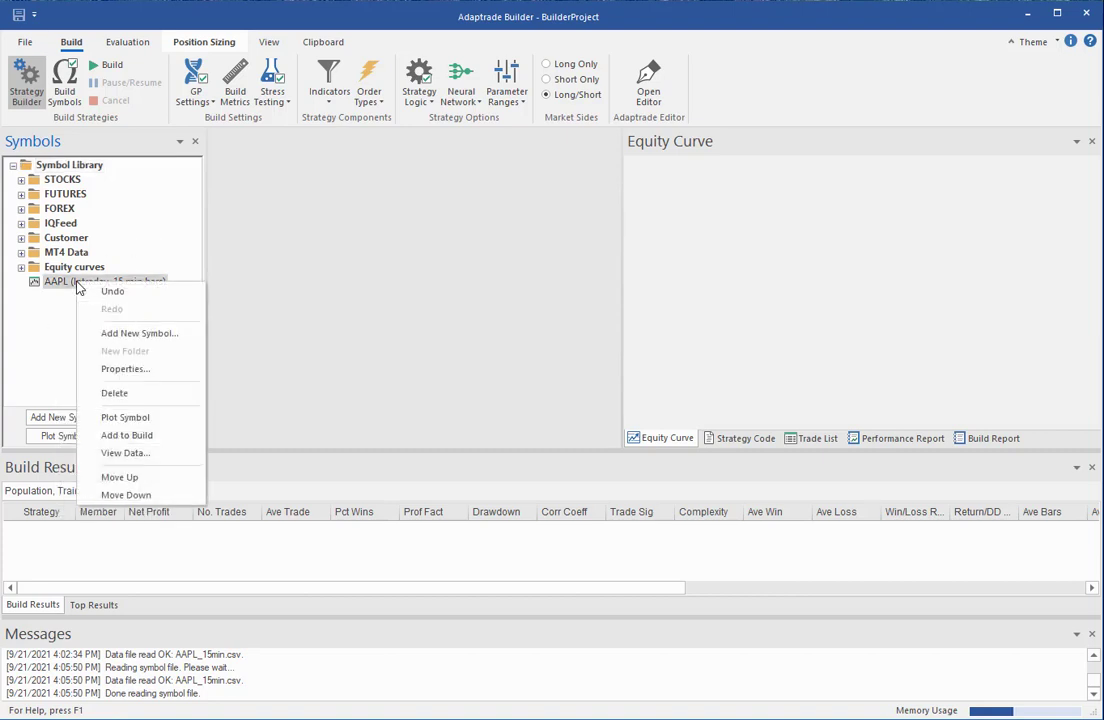
Step: Reopen AAPL's Properties to confirm Stock, 15-minute bars, 07/24/2006–07/22/2016, then cancel unchanged
left_click(122, 370)
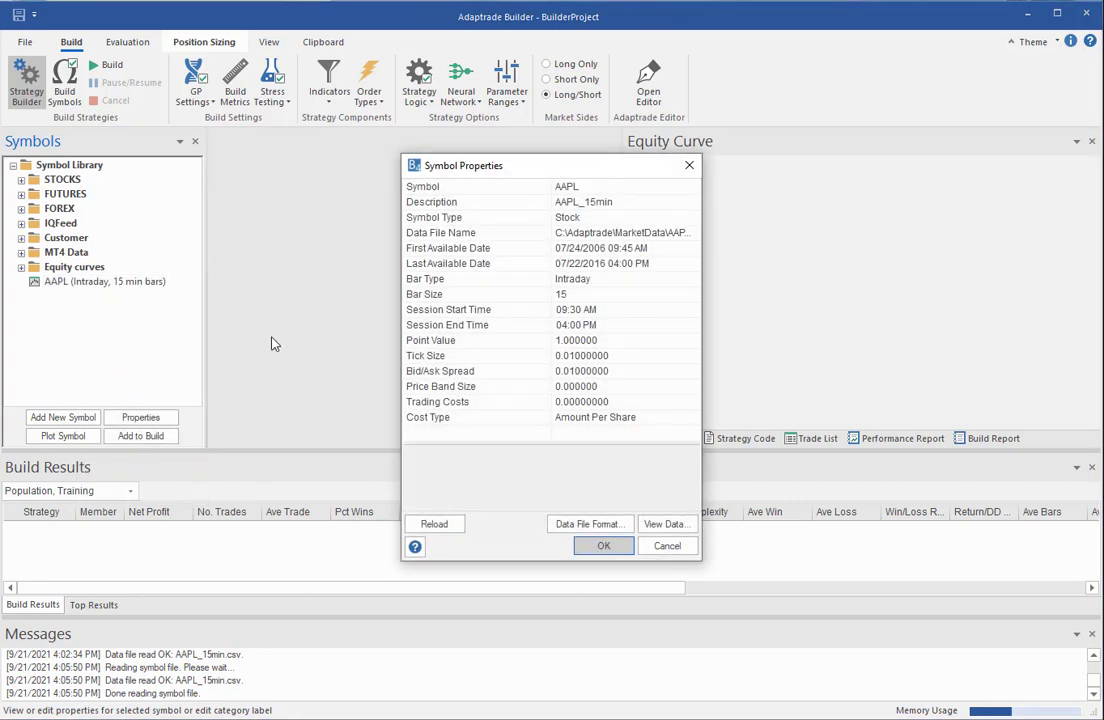
left_click(666, 548)
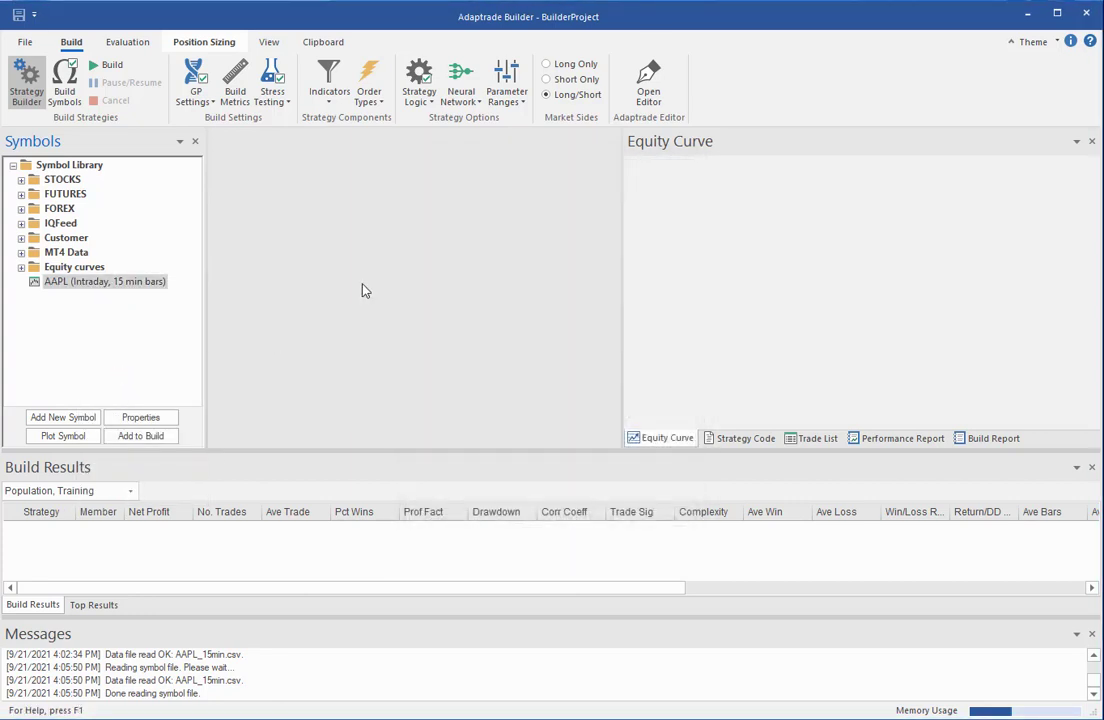